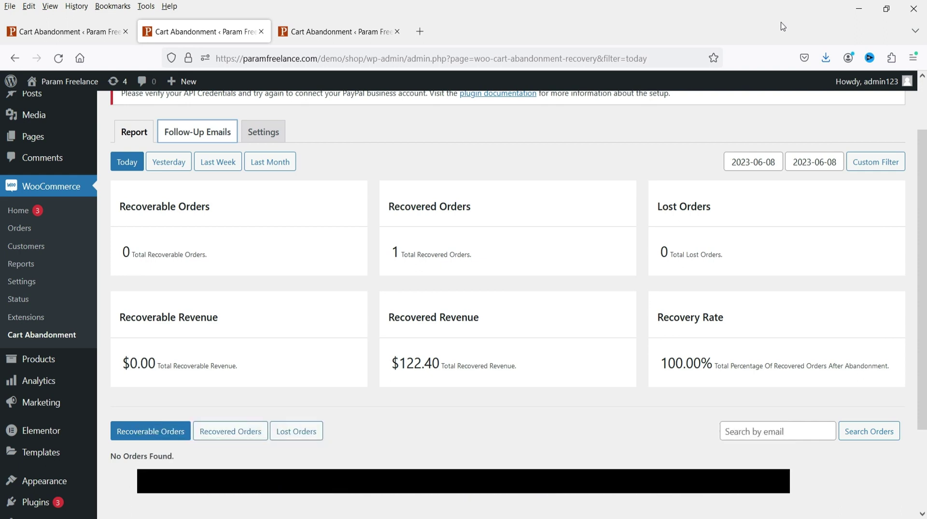
- Scroll down the WordPress admin page
scroll(630, 160, "down", 1)
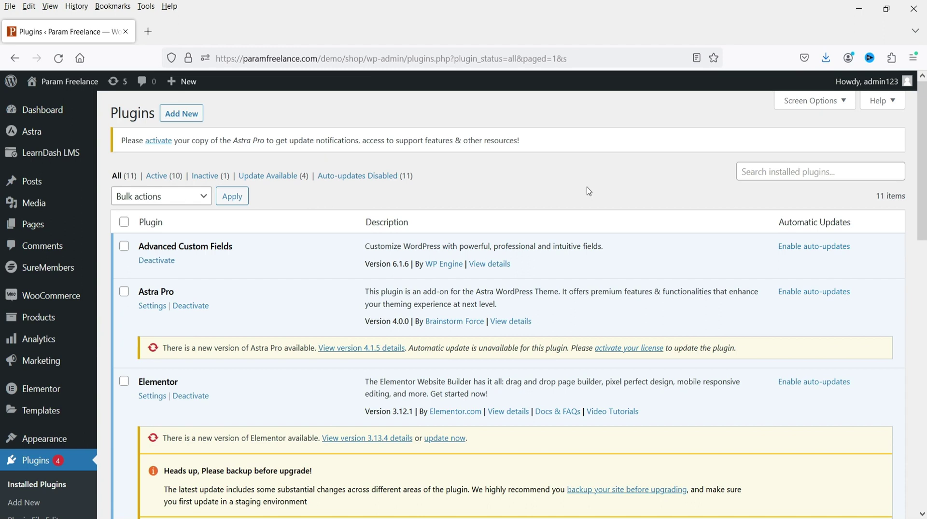
- Search for 'woocommerce cart abandonment recovery', then install and activate the plugin
left_click(33, 503)
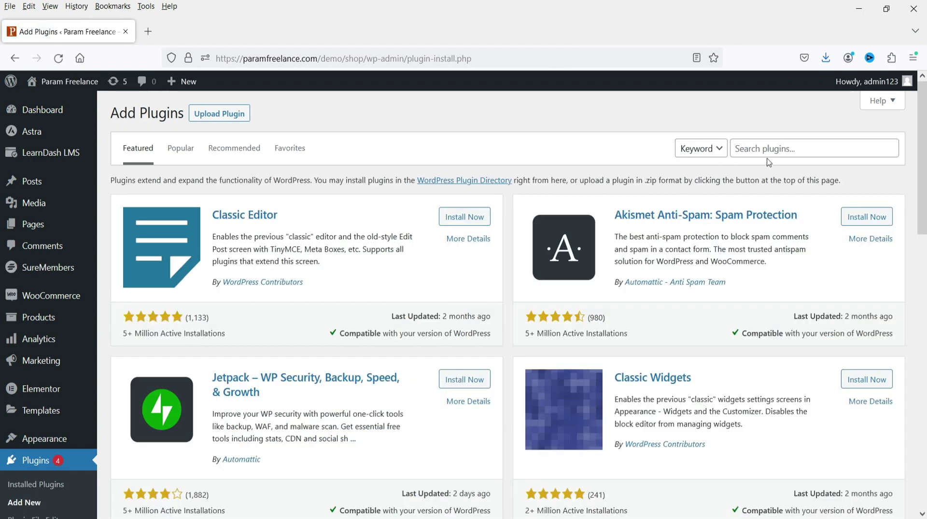
left_click(768, 151)
type("woocommerce car")
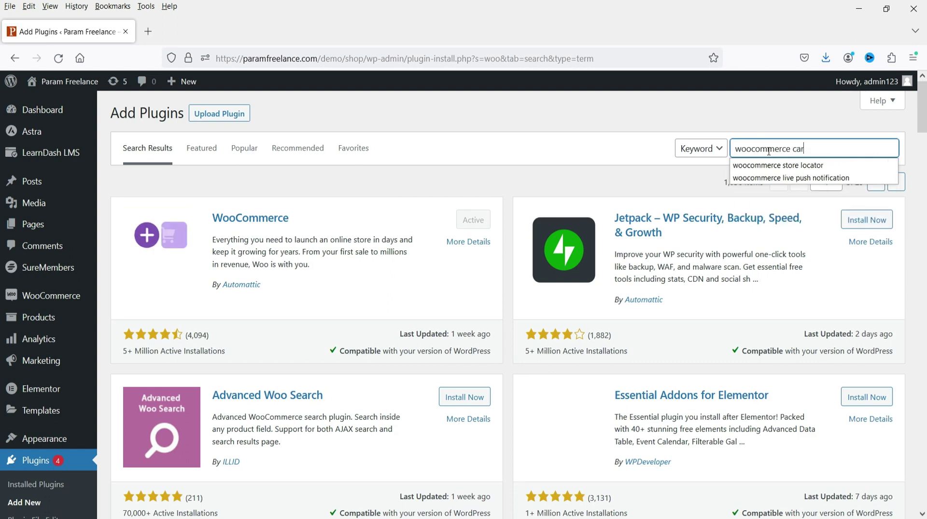
type("t ab")
key("BackSpace")
key("BackSpace")
type("abandonment recovery")
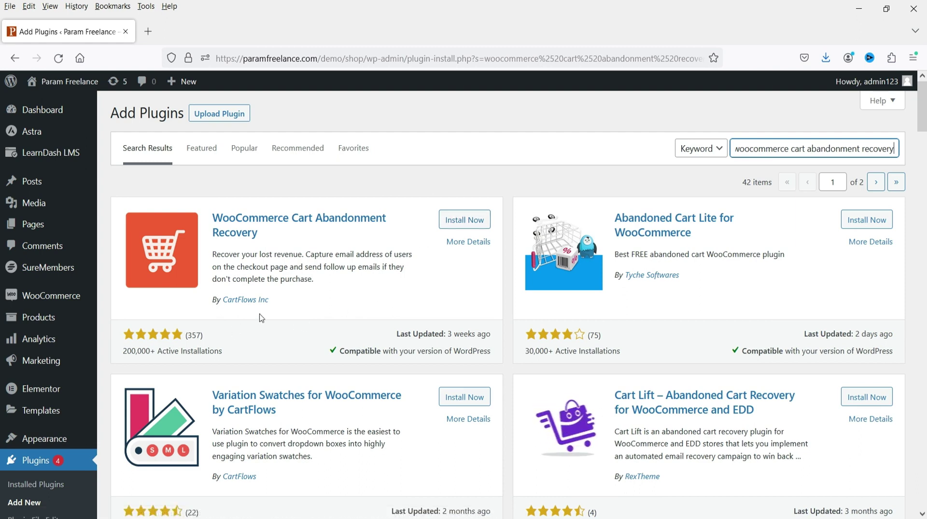
left_click(463, 220)
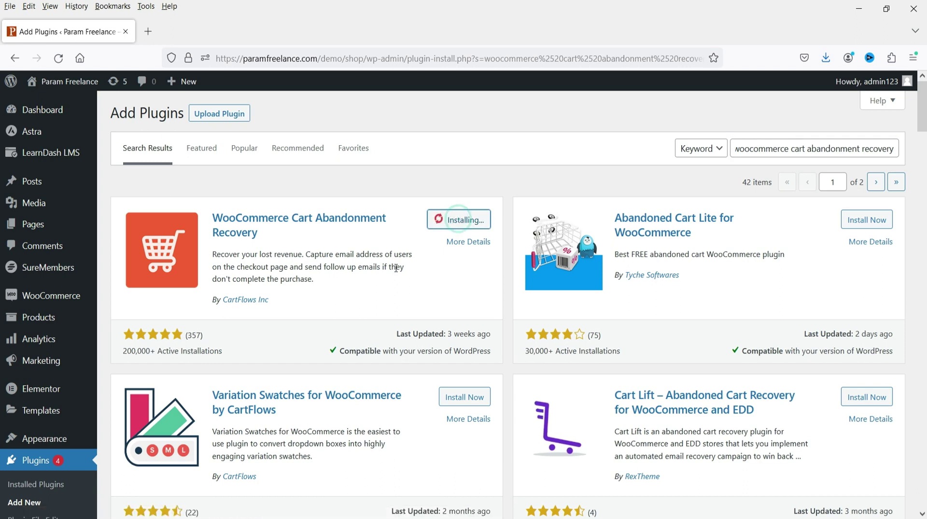
left_click(459, 227)
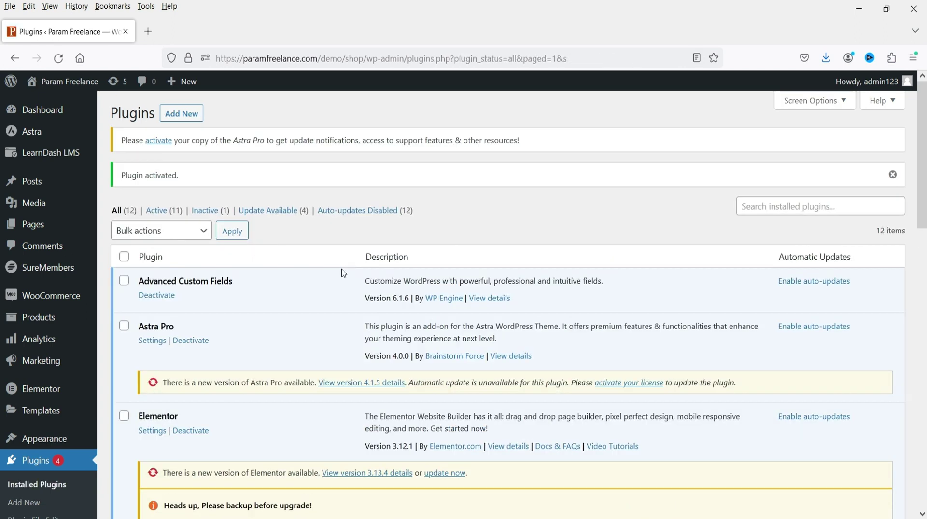
- Go to the WooCommerce Cart Abandonment report page
scroll(290, 249, "down", 8)
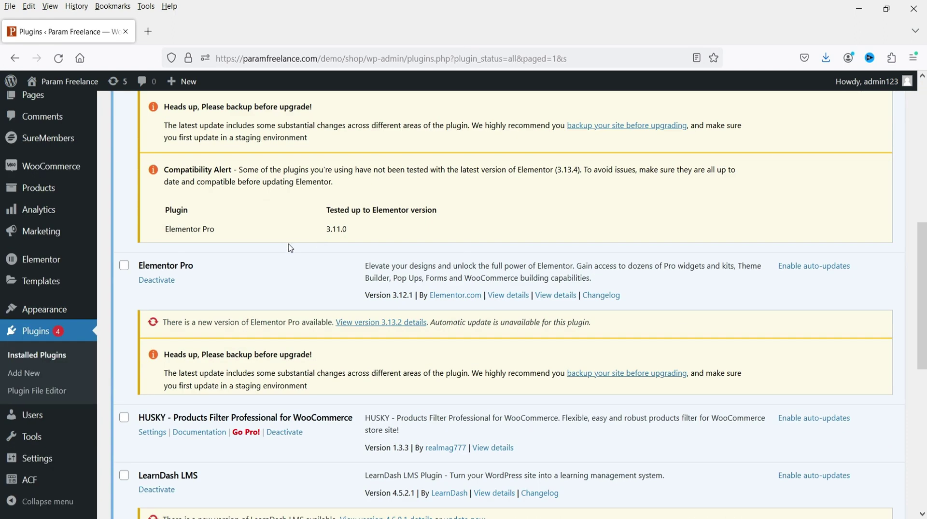
scroll(290, 248, "down", 8)
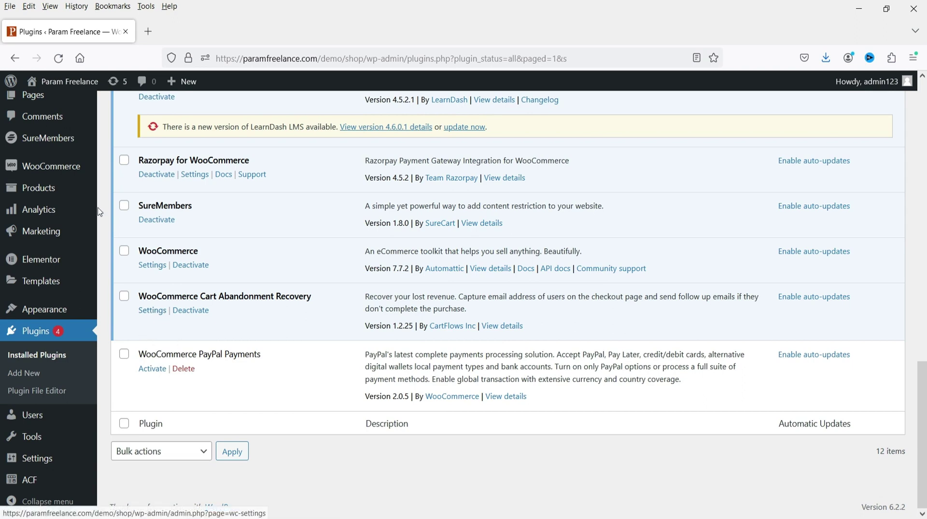
mouse_move(43, 173)
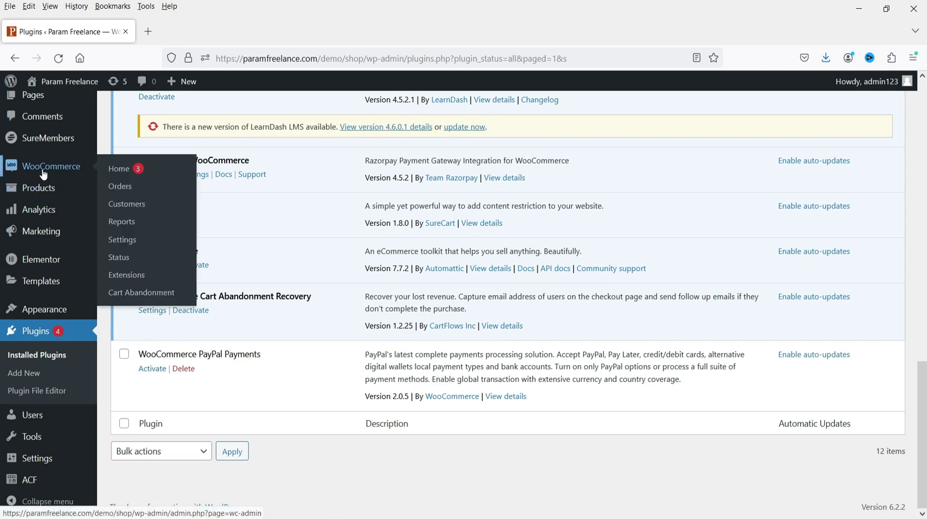
left_click(156, 290)
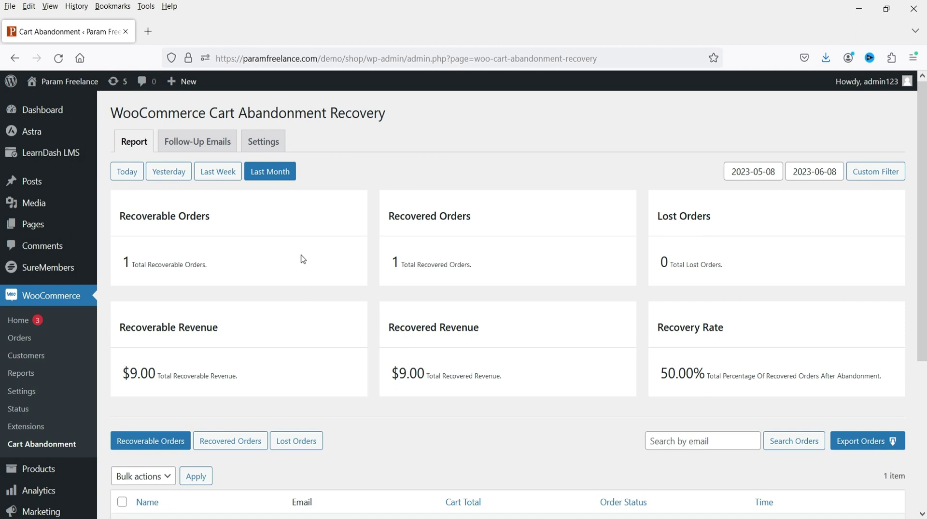
- Look over the Cart Abandonment report, then switch to its Settings page
scroll(303, 259, "down", 4)
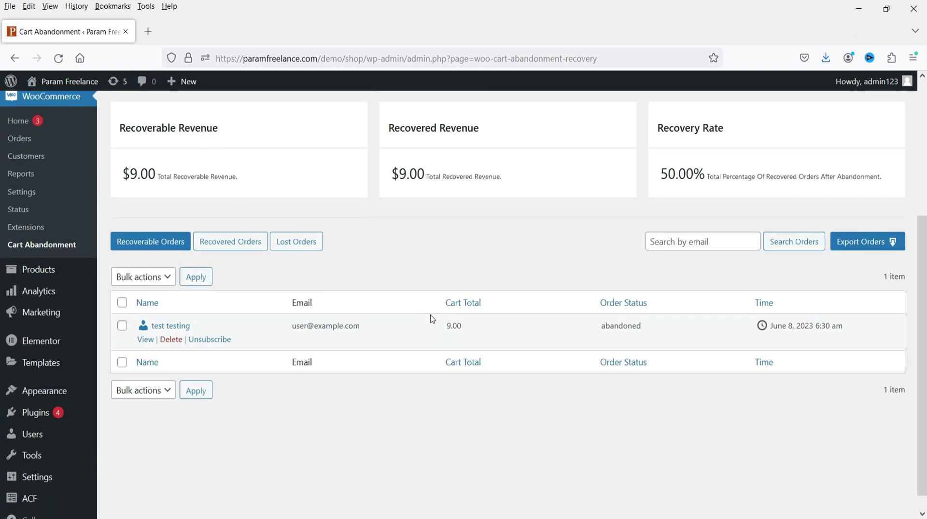
scroll(341, 350, "up", 4)
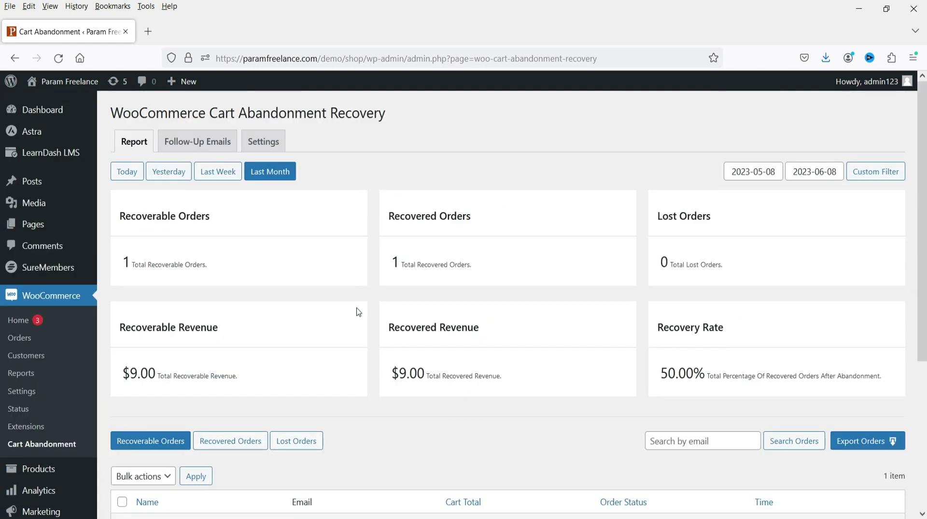
left_click(263, 141)
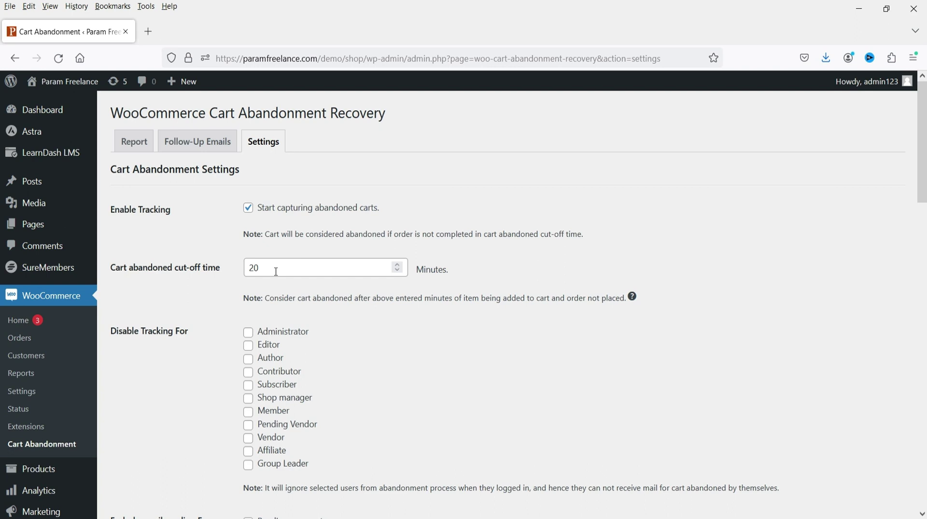
- Enter 10 as the cart abandoned cut-off time, then try the lower value 9
double_click(276, 272)
type("10")
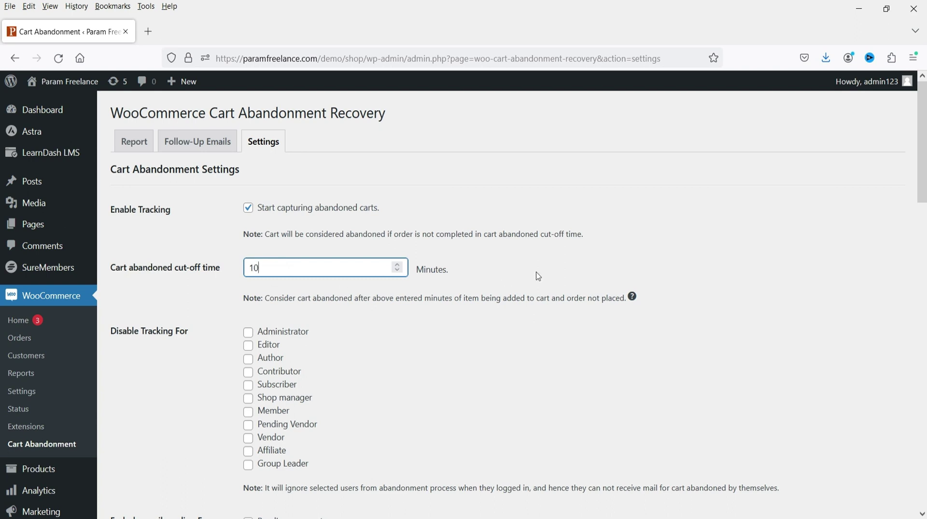
left_click(541, 271)
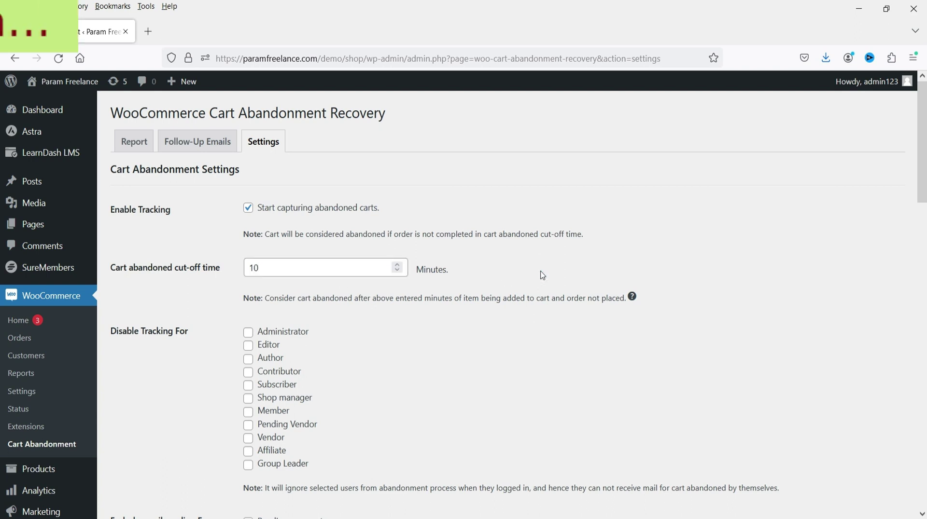
double_click(278, 270)
type("9")
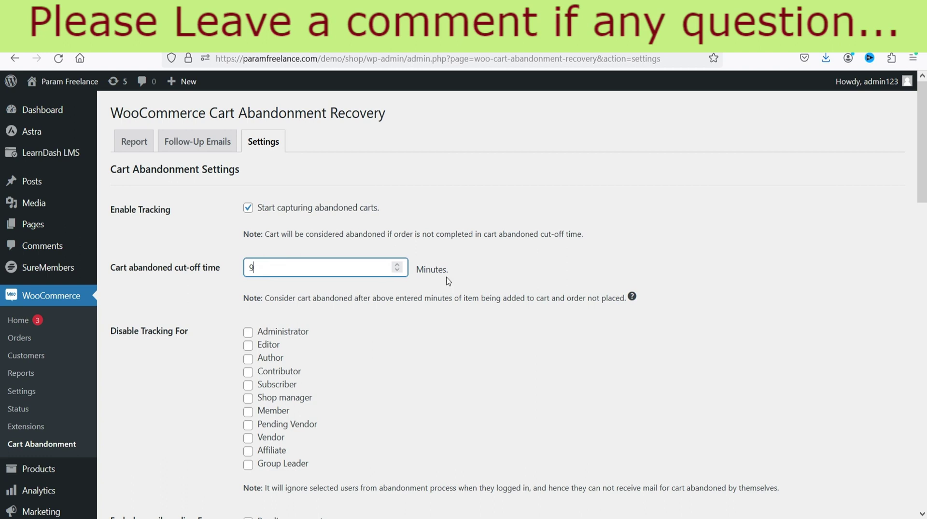
scroll(445, 281, "down", 15)
scroll(472, 343, "up", 7)
scroll(221, 372, "down", 8)
scroll(182, 464, "up", 15)
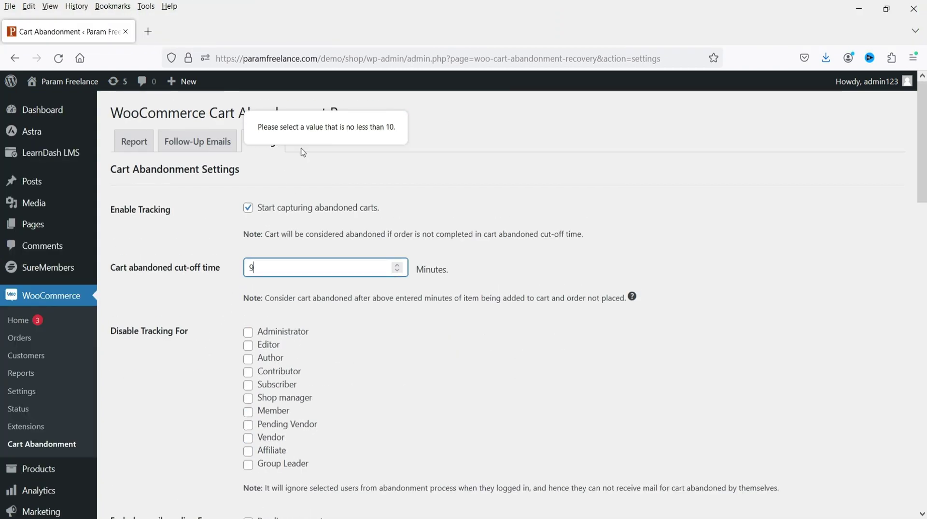
- Replace the rejected 9 with 10 minutes, the field's minimum
left_click(292, 269)
key("BackSpace")
type("10")
left_click(517, 260)
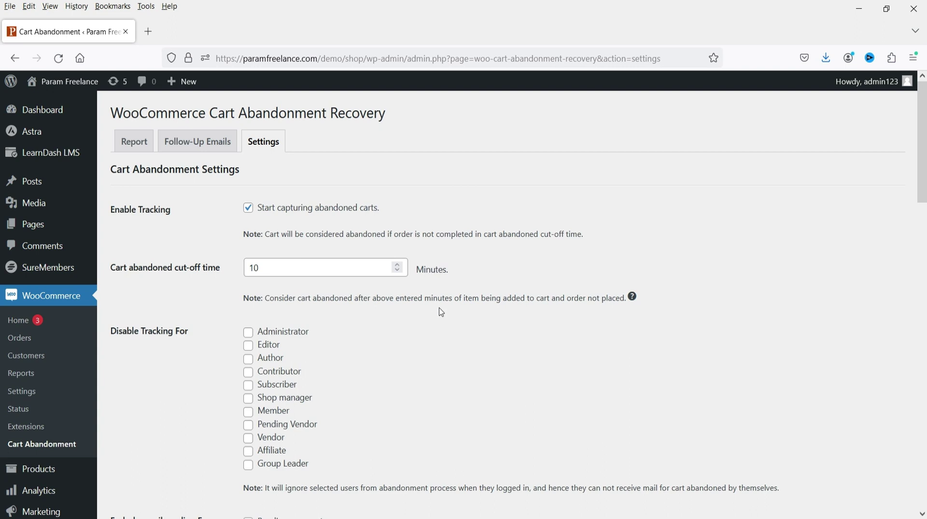
- Turn on 'Notify recovery to admin' for recovered orders
scroll(198, 322, "down", 3)
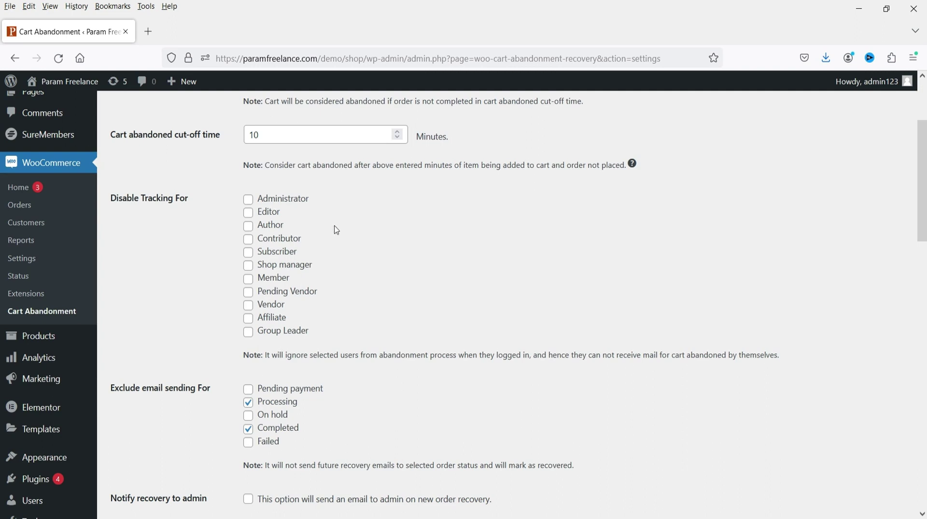
scroll(337, 230, "down", 3)
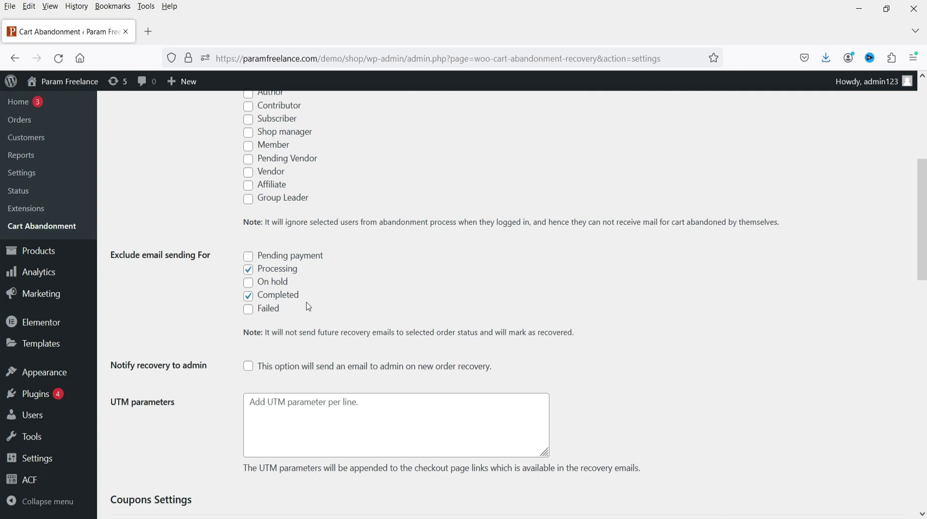
scroll(312, 307, "down", 4)
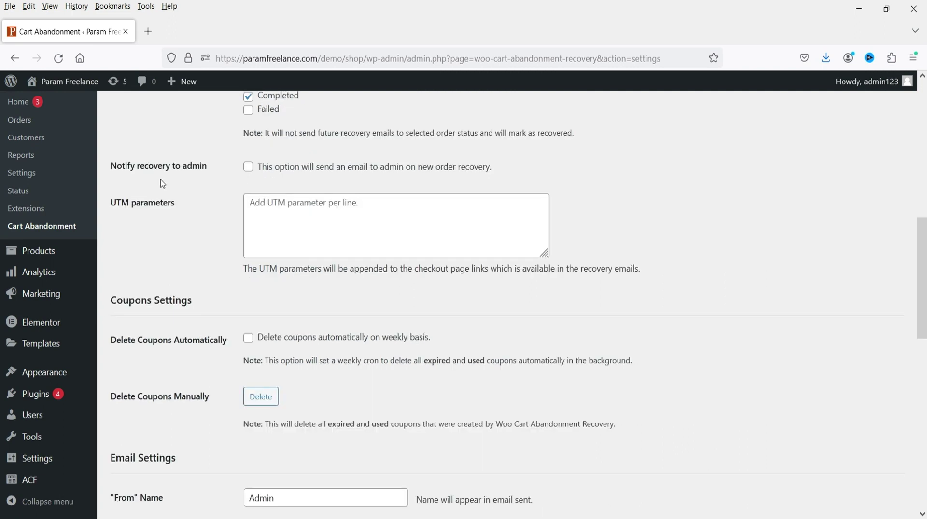
left_click(247, 168)
- Enable 'Delete coupons automatically on weekly basis'
scroll(151, 222, "down", 3)
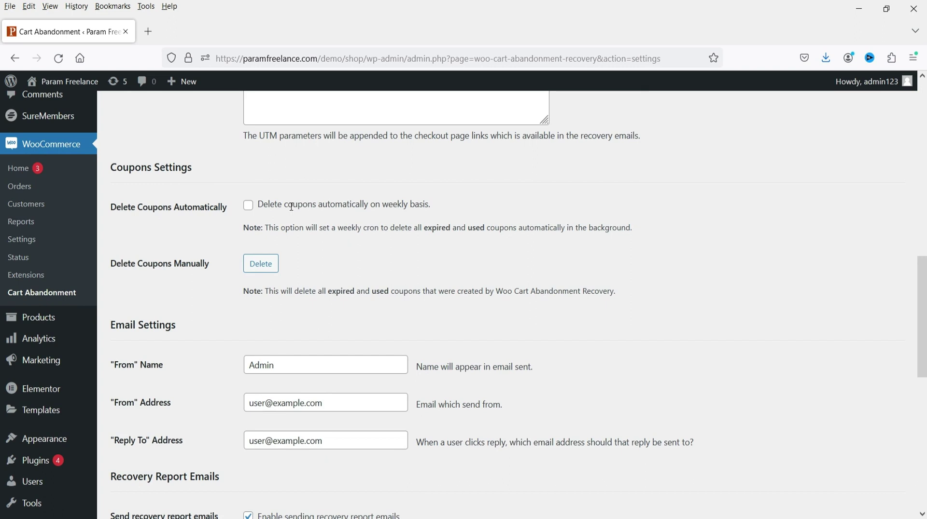
scroll(284, 228, "up", 3)
scroll(232, 249, "down", 3)
left_click(248, 205)
left_click(248, 205)
key("space")
scroll(215, 318, "down", 3)
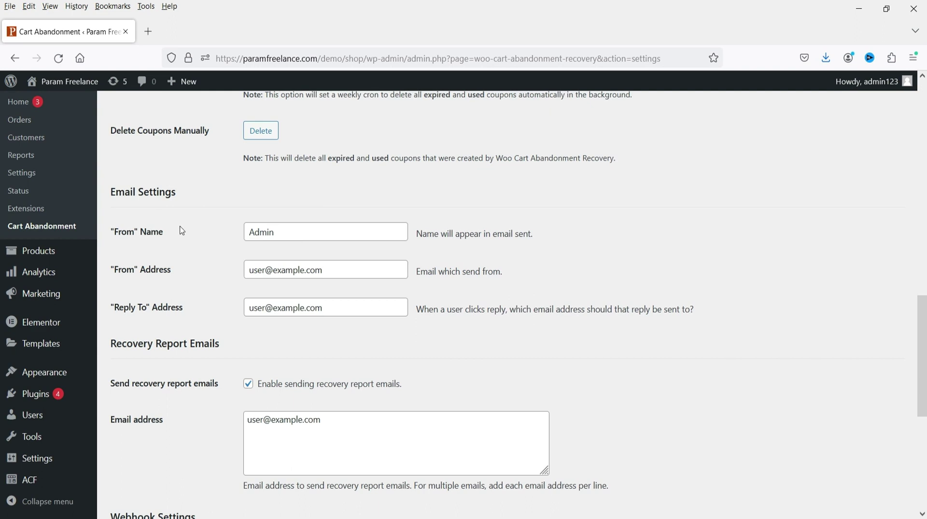
- Set the sender name to the business name and the From Address to the admin e-mail
double_click(295, 231)
type("Pa")
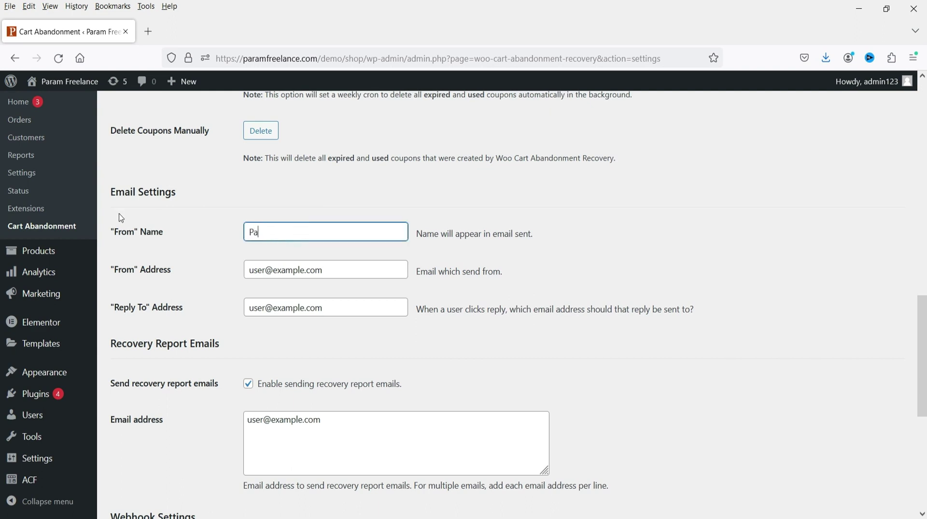
type("ram Freelance")
triple_click(358, 271)
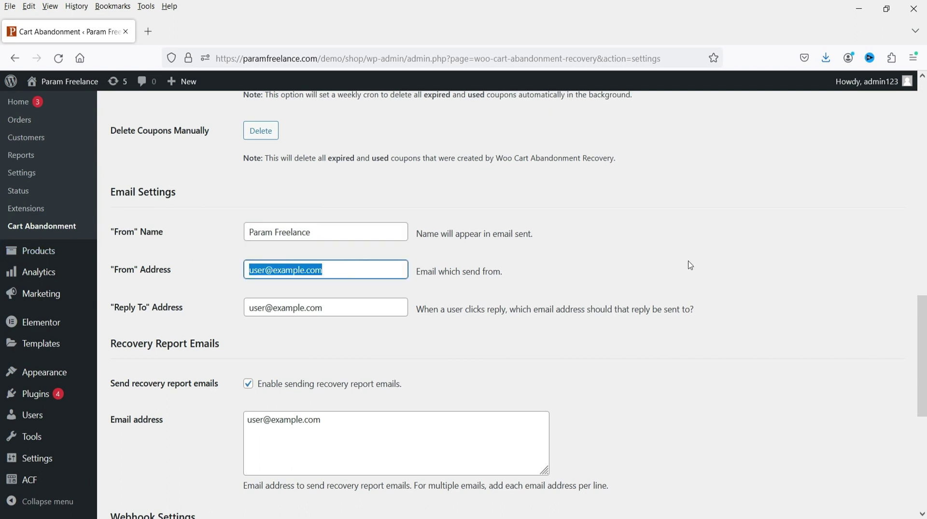
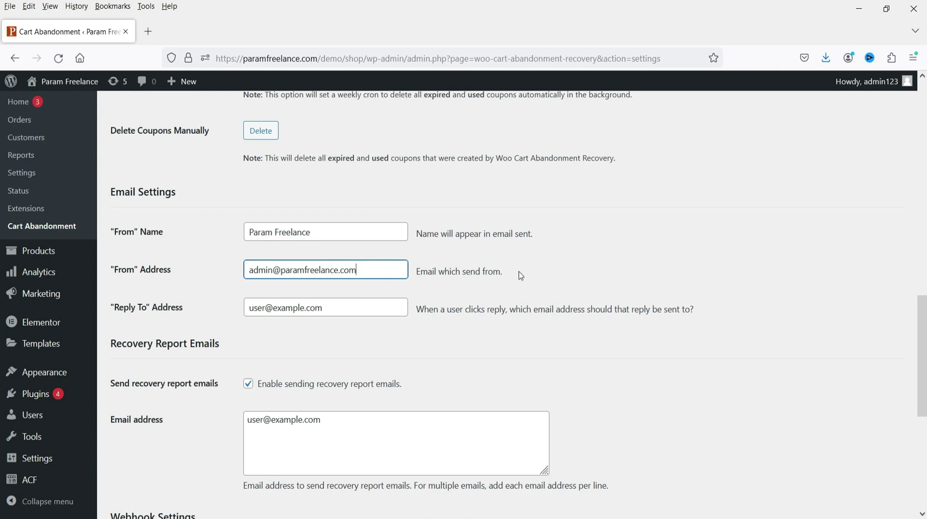
- Paste the admin e-mail into the Reply To and recovery report Email address fields
left_click(331, 313)
key("ctrl+a")
key("ctrl+v")
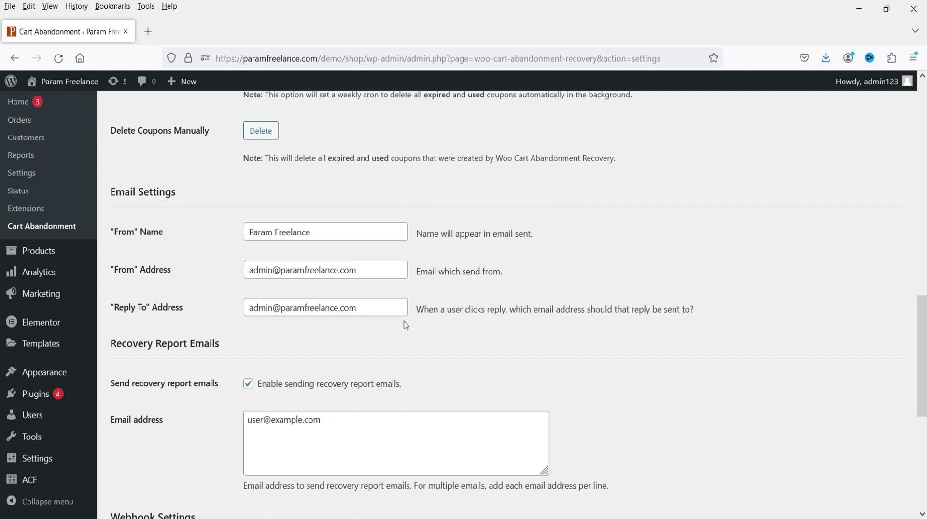
scroll(366, 294, "down", 3)
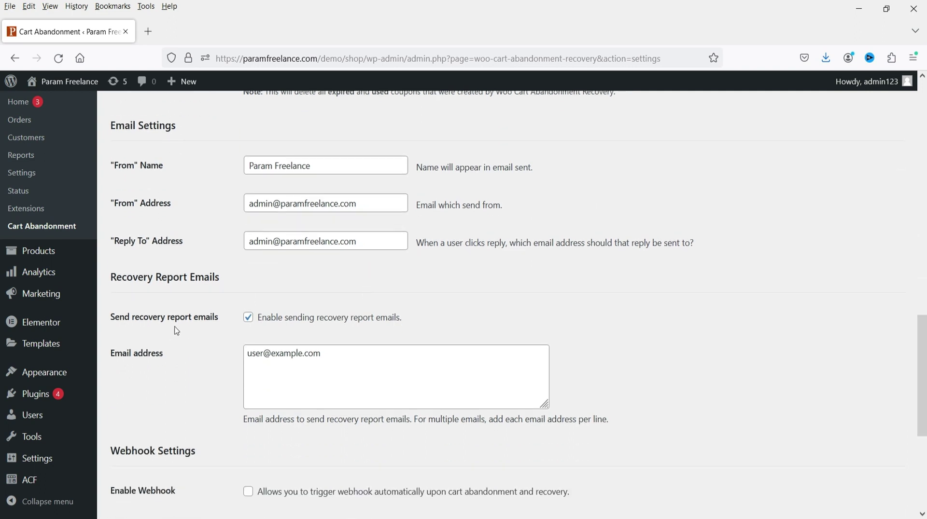
scroll(434, 285, "down", 3)
left_click(356, 287)
key("ctrl+a")
key("ctrl+v")
- Save the cart abandonment settings
scroll(546, 275, "down", 6)
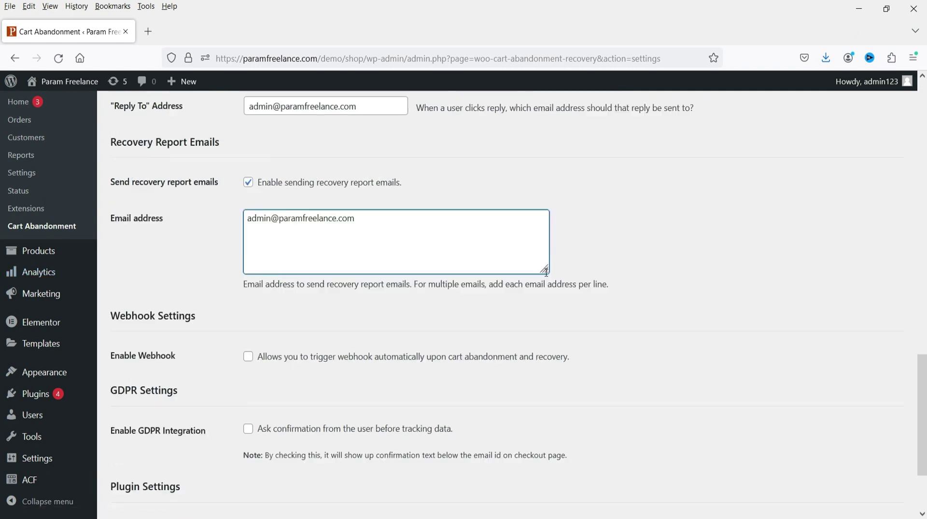
scroll(240, 296, "down", 2)
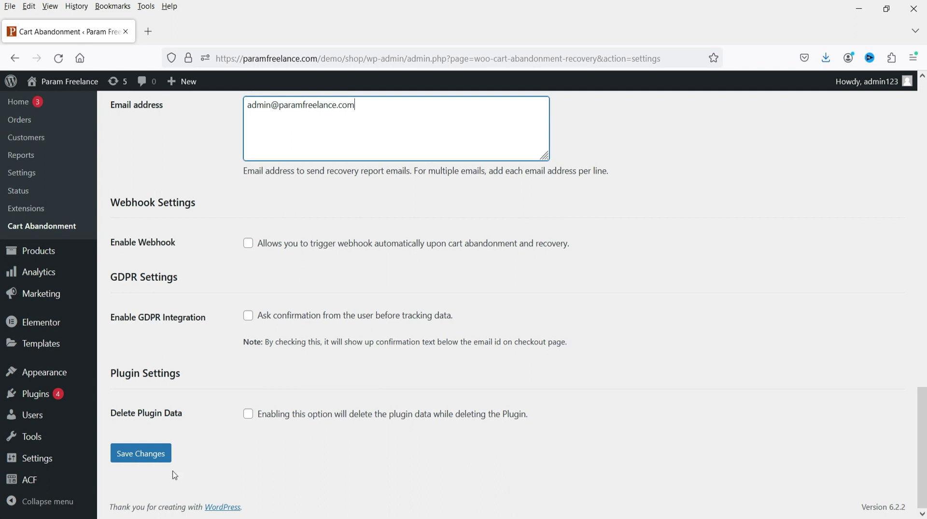
left_click(145, 454)
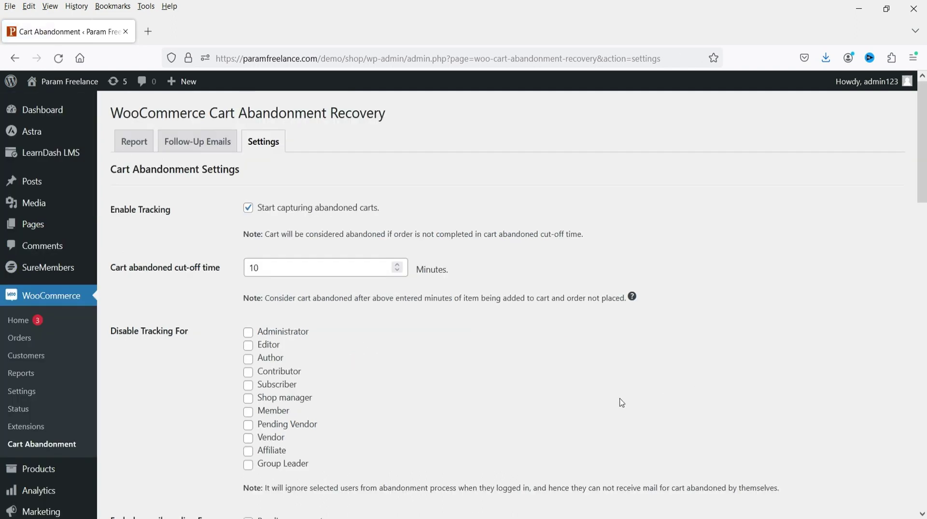
- Show the Follow-Up Emails templates and check their 30-minute, 1-day and 3-day triggers
left_click(218, 152)
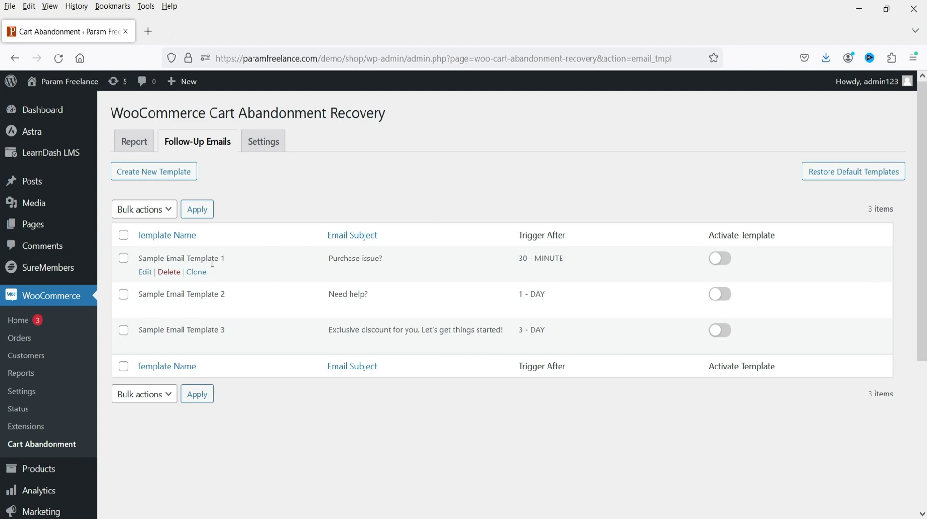
left_click_drag(565, 259, 519, 259)
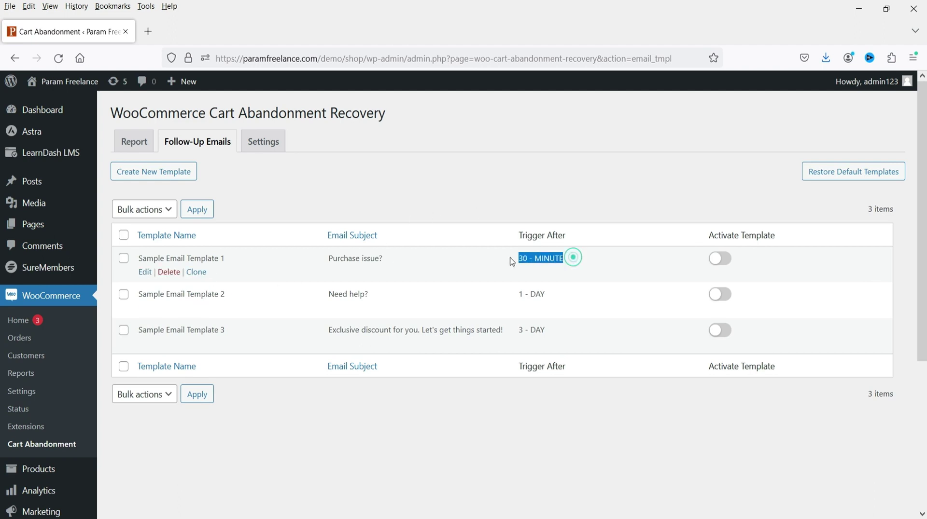
left_click(588, 197)
left_click_drag(582, 259, 478, 258)
left_click(544, 194)
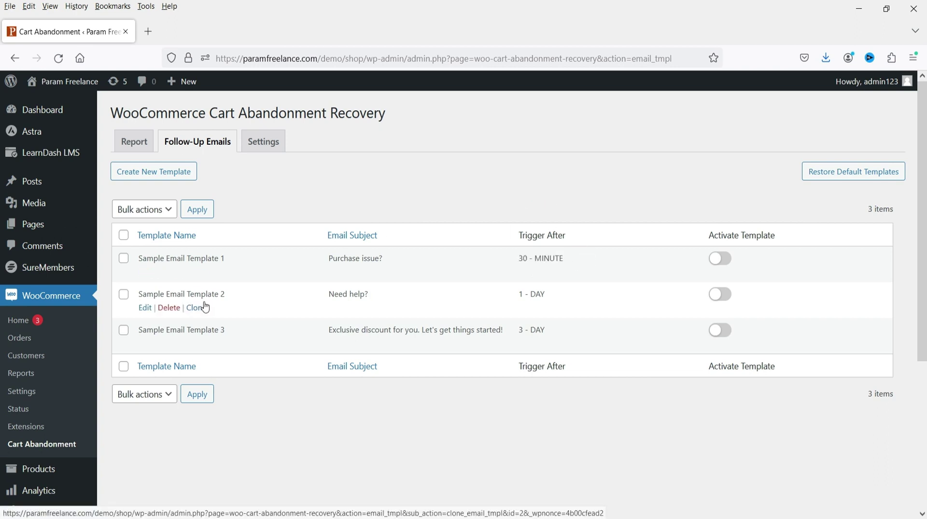
left_click_drag(548, 295, 518, 296)
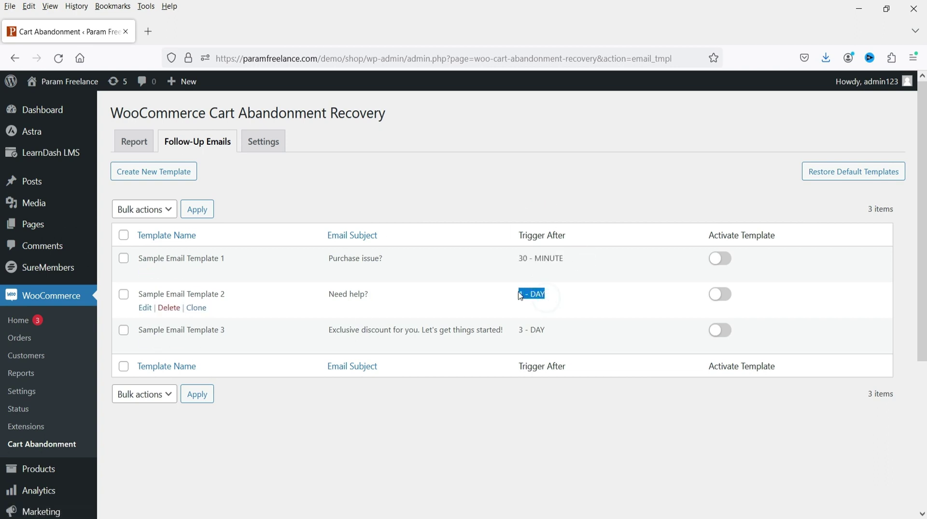
left_click(560, 297)
triple_click(559, 298)
left_click(598, 307)
triple_click(555, 330)
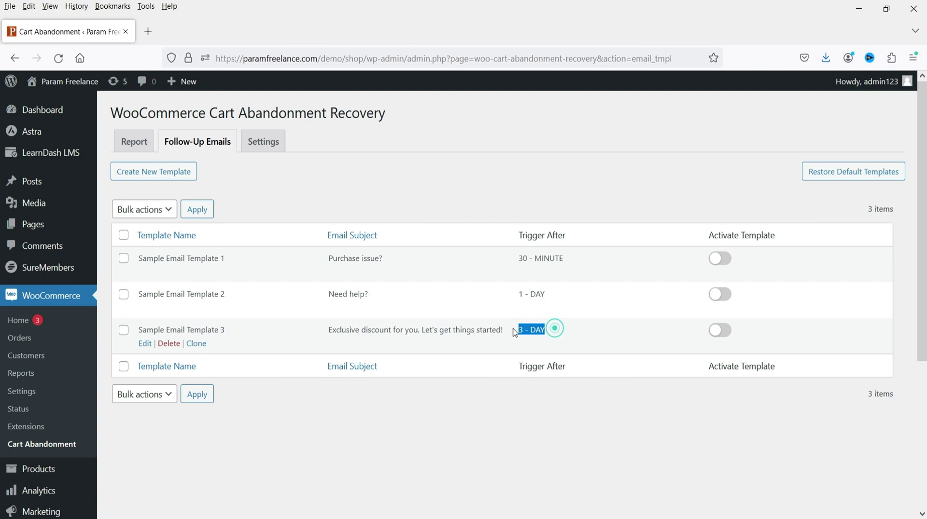
left_click(600, 336)
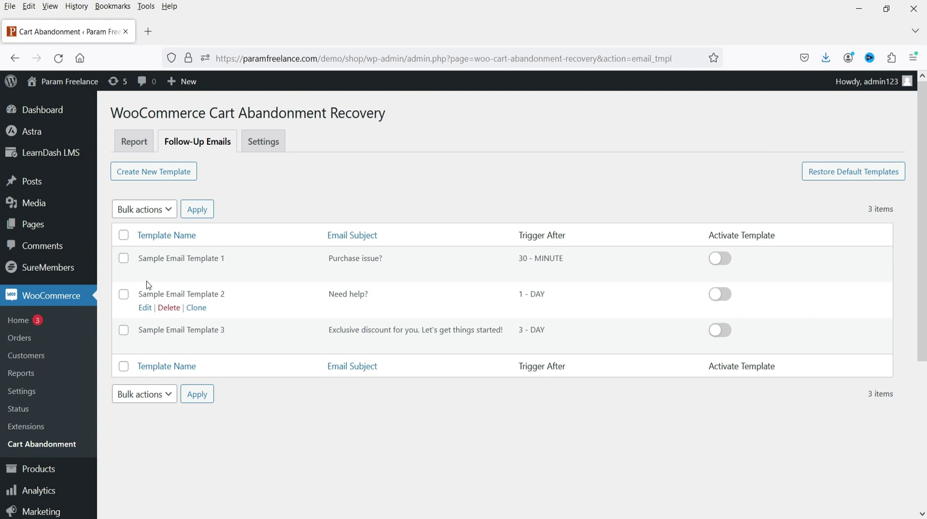
right_click(147, 275)
- Open Sample Email Template 1's editor in a new tab and activate the template
left_click(196, 290)
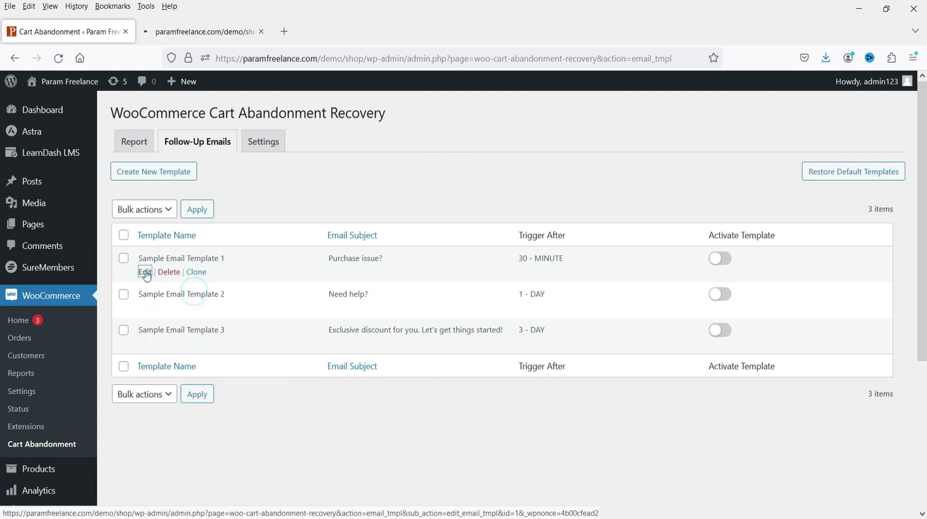
key("ctrl+Tab")
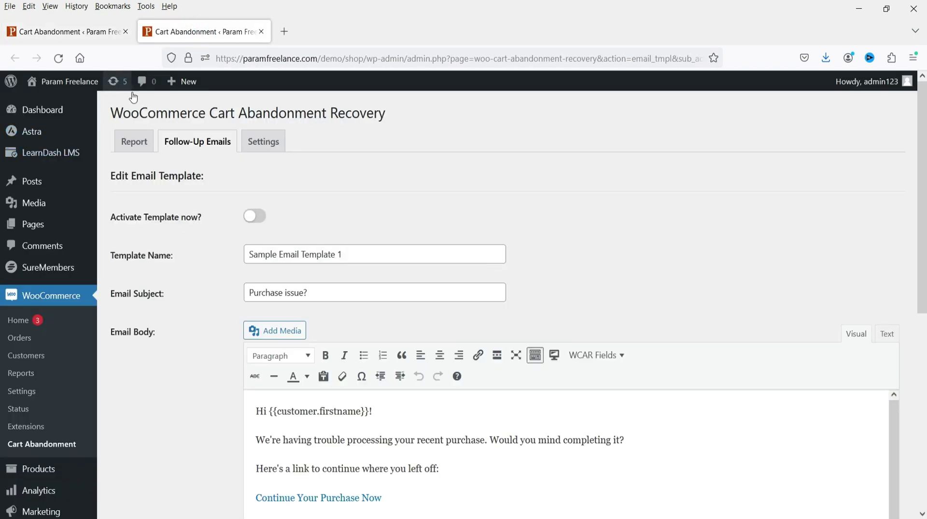
left_click(252, 216)
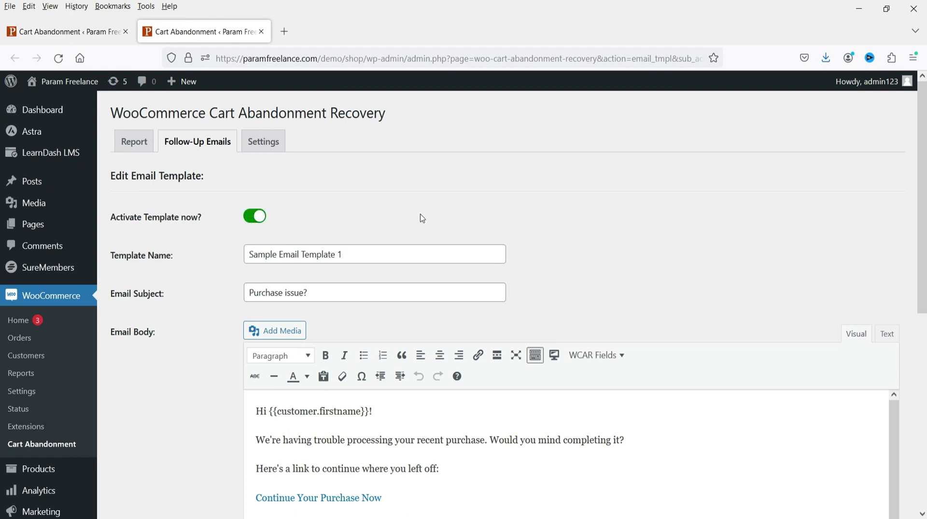
left_click_drag(369, 258, 184, 250)
triple_click(368, 257)
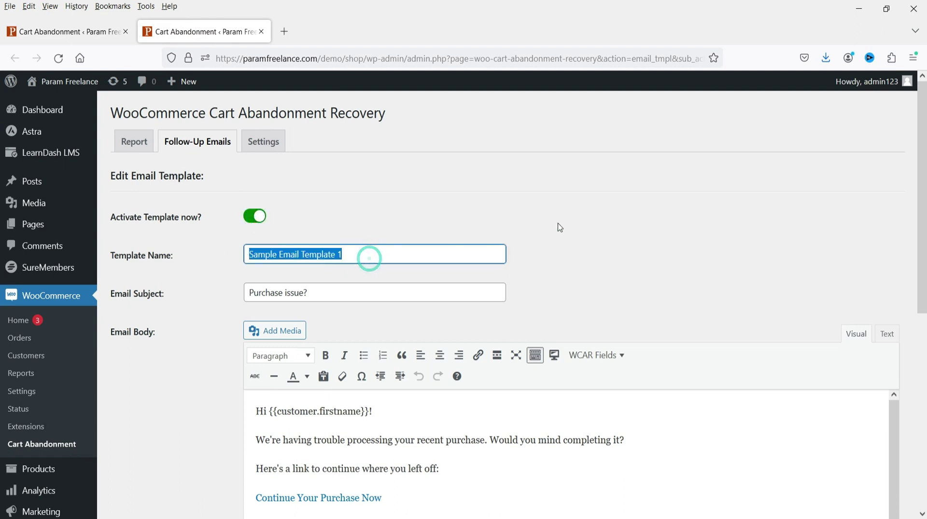
left_click(586, 211)
triple_click(377, 257)
left_click(626, 250)
scroll(527, 216, "down", 5)
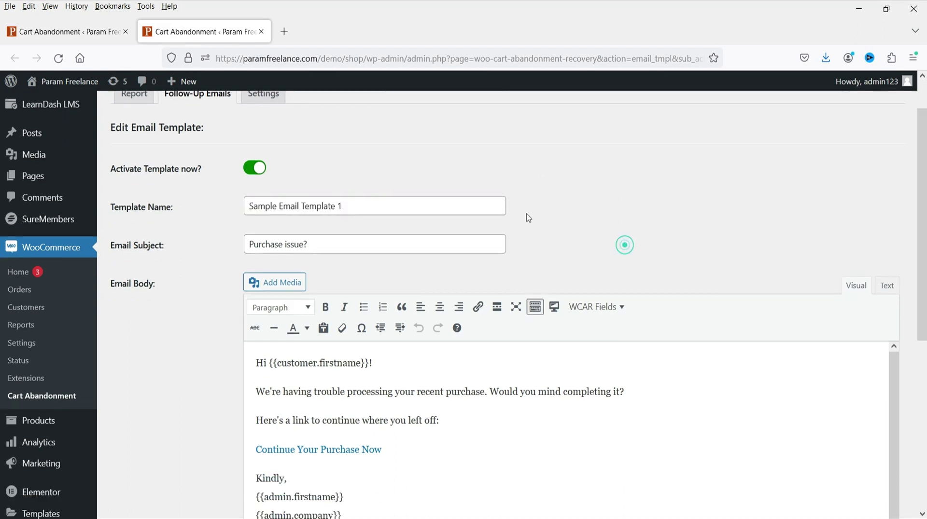
scroll(206, 155, "up", 3)
- Change the subject to 'We have saved your Cart! Here is additional discount Coupon'
triple_click(363, 161)
left_click(198, 203)
left_click(327, 161)
left_click_drag(326, 161, 217, 170)
type("We have saved your Cart! Here is additional discount Coupon.")
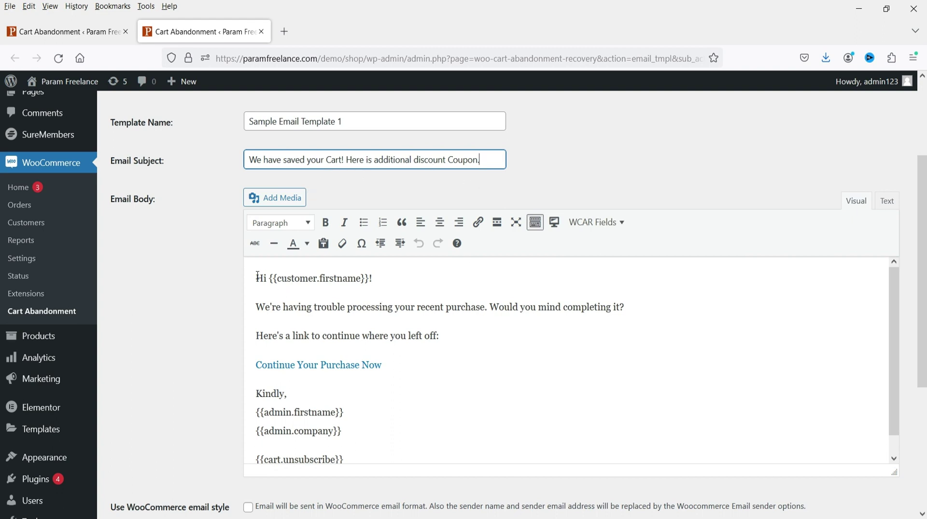
- Add 'We have additional discount of 10% for you if you make purchase today.' as a new body paragraph
left_click_drag(370, 278, 269, 278)
left_click(371, 322)
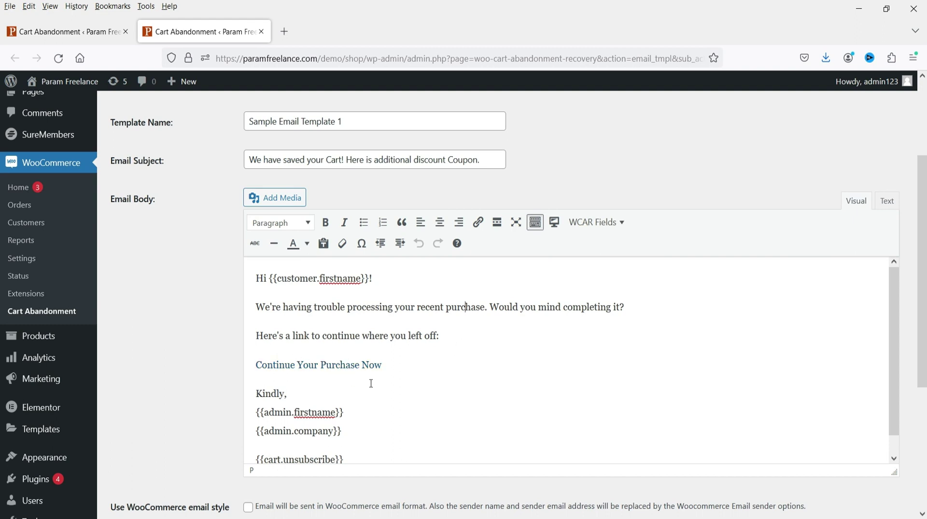
left_click(634, 308)
key("Return")
type("We")
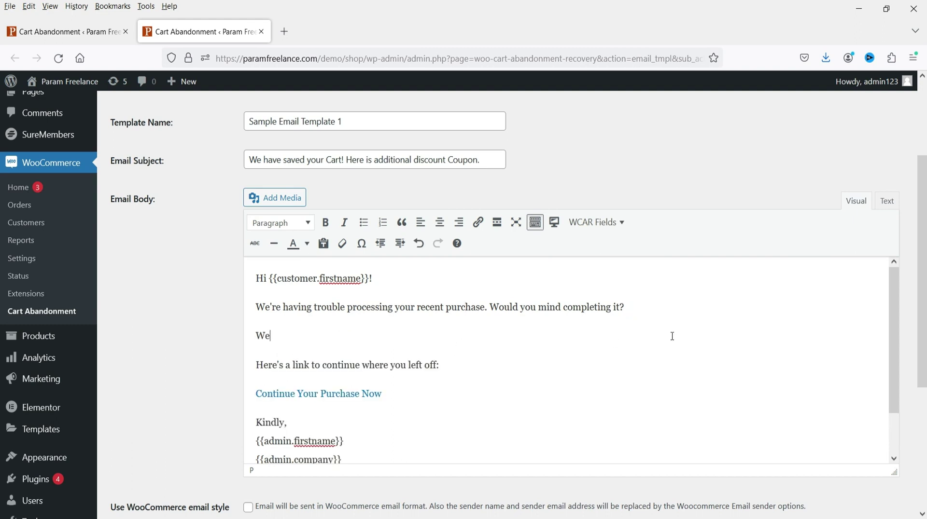
type(" have additional discount of 10% for you if you make purchase today.")
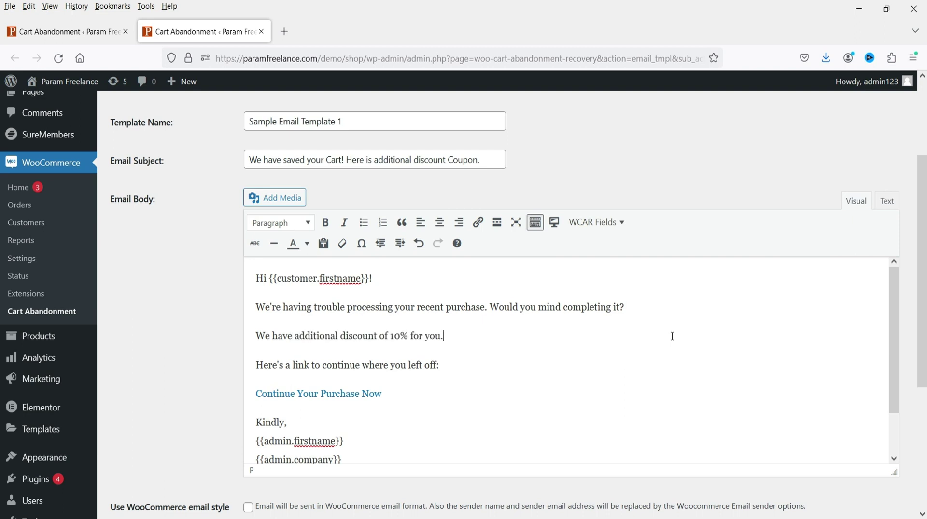
- Move to the end of the email body, after the {{cart.unsubscribe}} placeholder
scroll(626, 341, "down", 2)
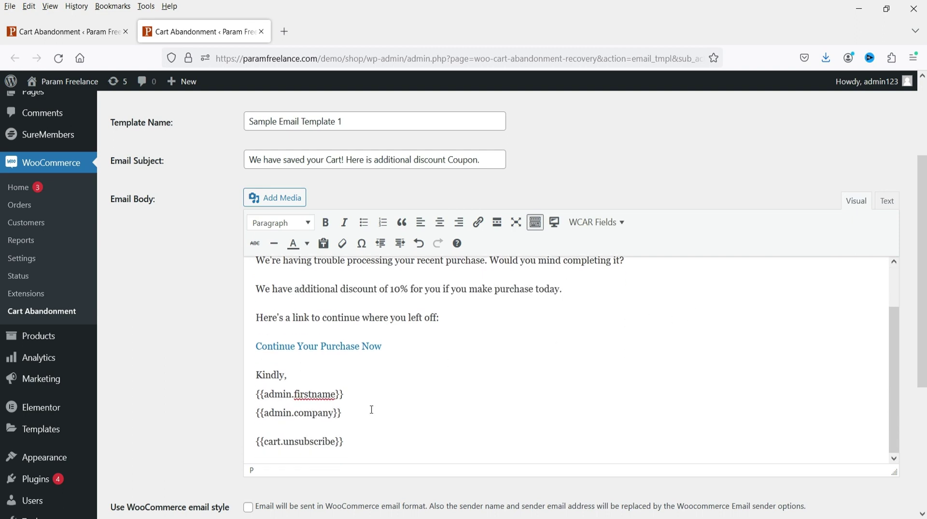
triple_click(333, 390)
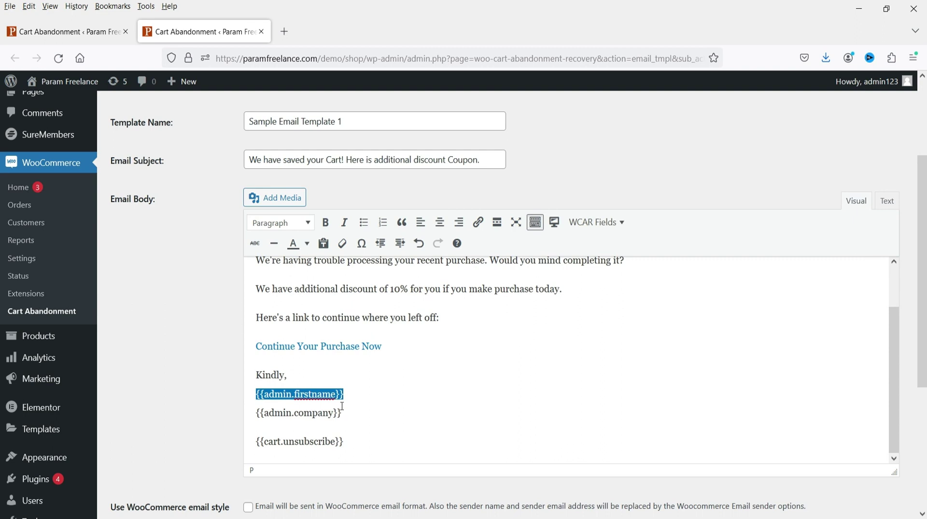
triple_click(345, 414)
left_click(370, 413)
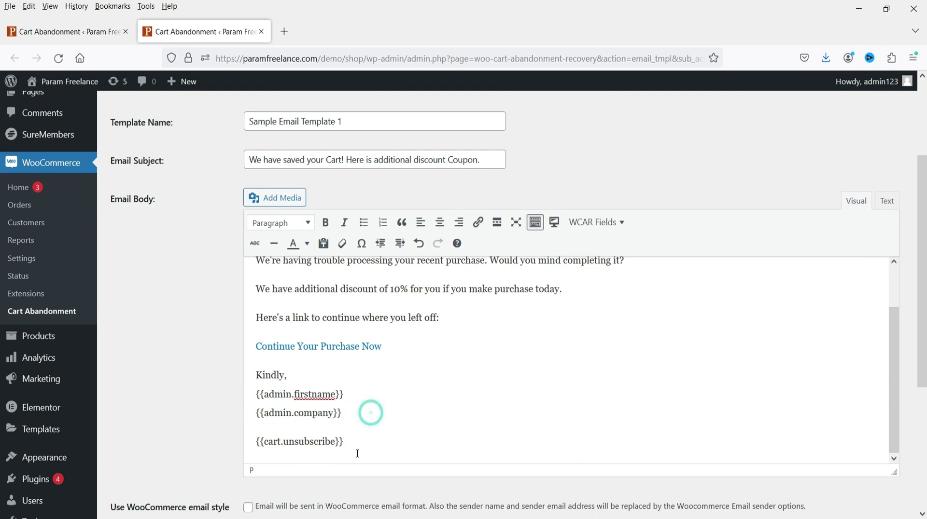
scroll(357, 453, "down", 3)
left_click(388, 316)
left_click(367, 305)
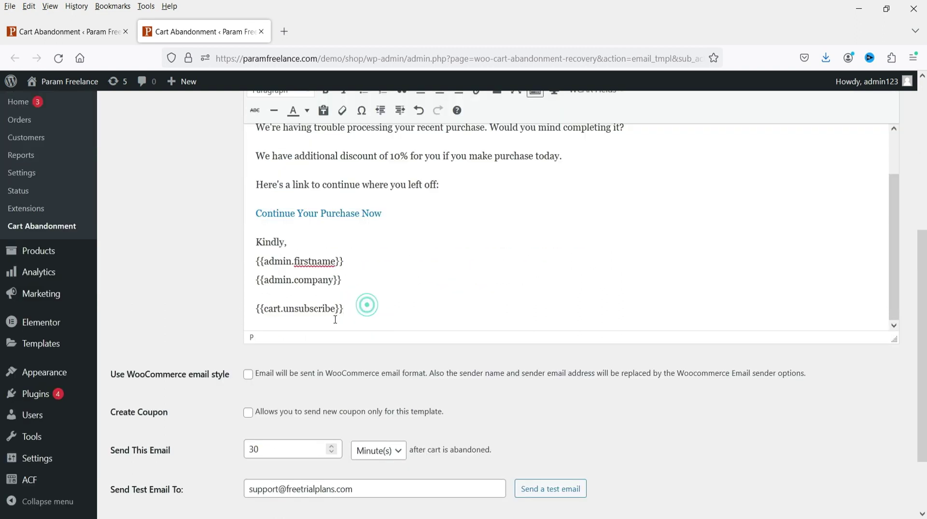
- Use WooCommerce email style and create a 10% percentage-discount coupon for this template
scroll(343, 296, "down", 2)
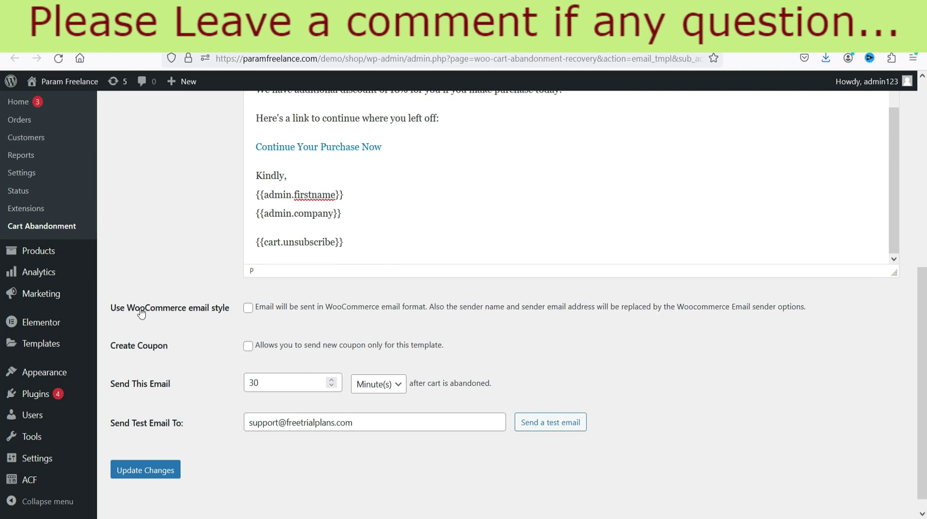
left_click(249, 311)
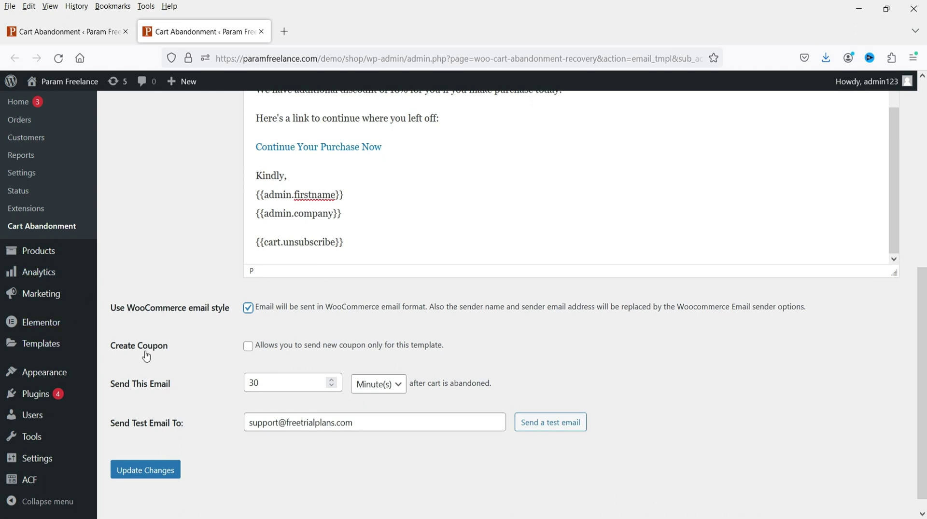
left_click(248, 346)
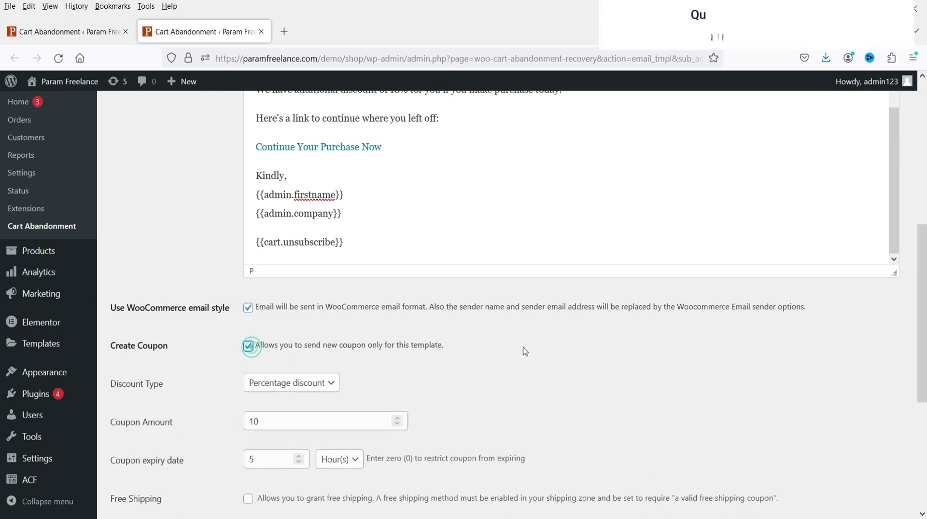
scroll(392, 333, "down", 2)
left_click(290, 317)
left_click(304, 338)
left_click(486, 314)
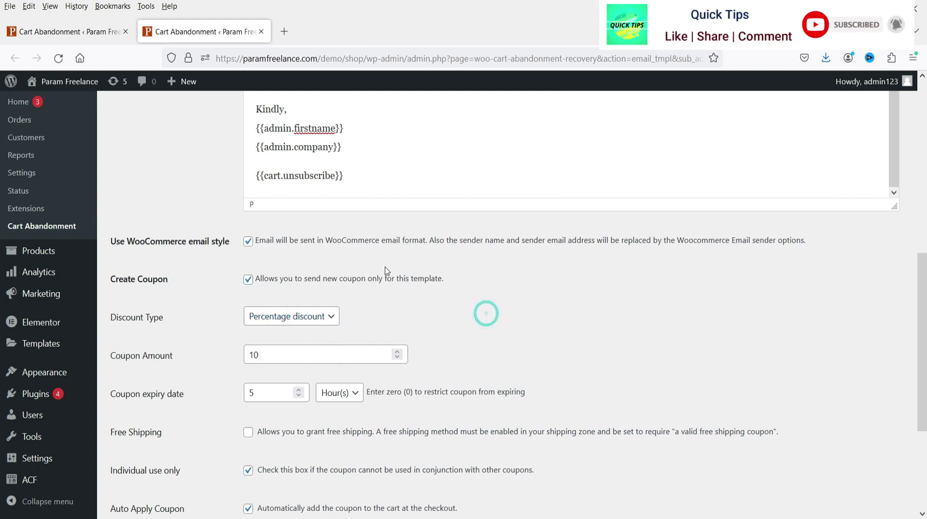
scroll(333, 211, "up", 4)
left_click_drag(416, 157, 362, 157)
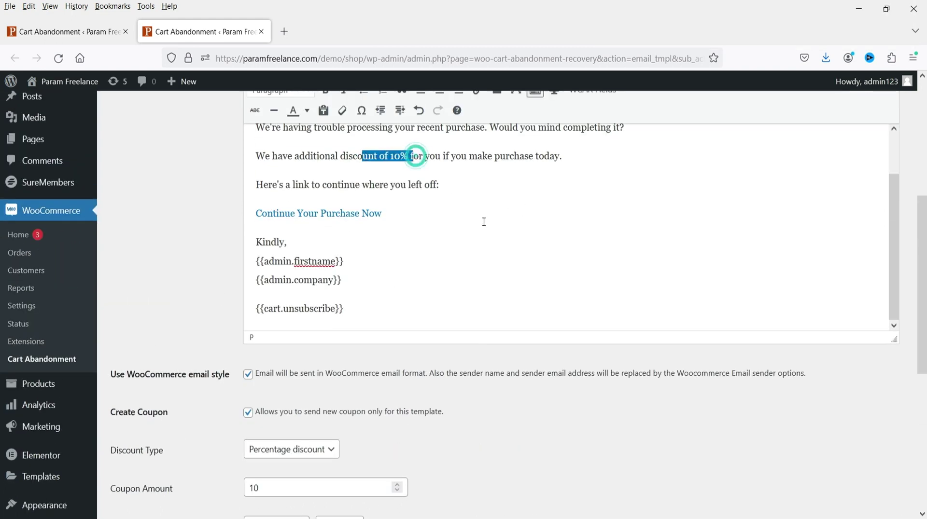
left_click(481, 294)
scroll(480, 294, "down", 4)
double_click(266, 354)
left_click(545, 341)
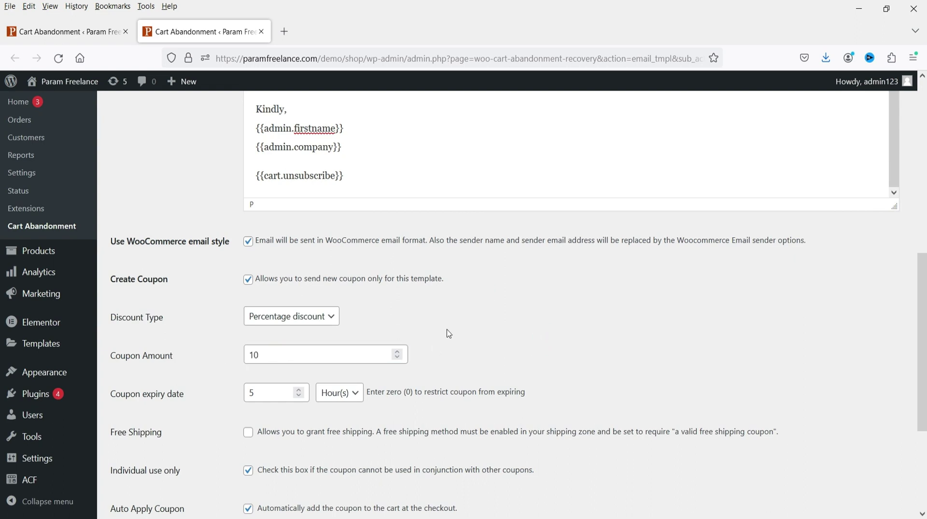
- Set the coupon expiry date to 1 Day(s)
scroll(447, 332, "down", 4)
double_click(270, 259)
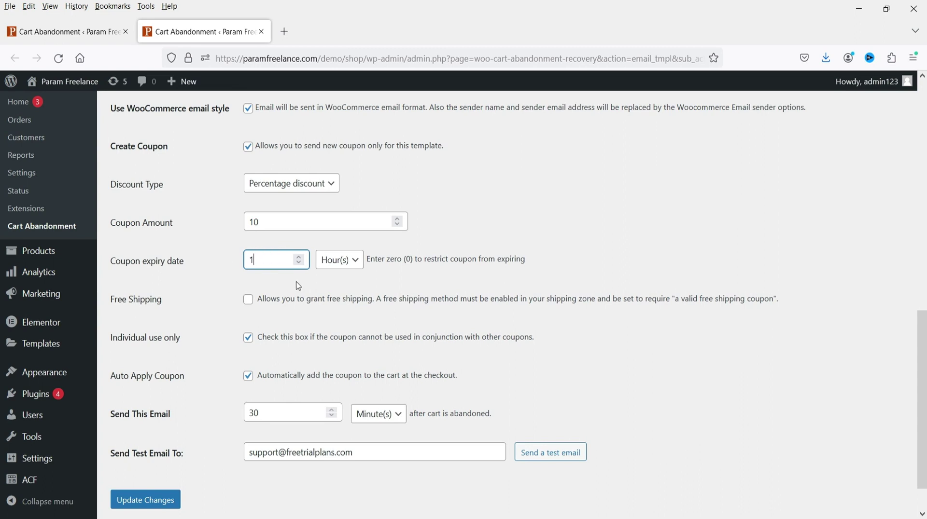
left_click(339, 260)
left_click(328, 299)
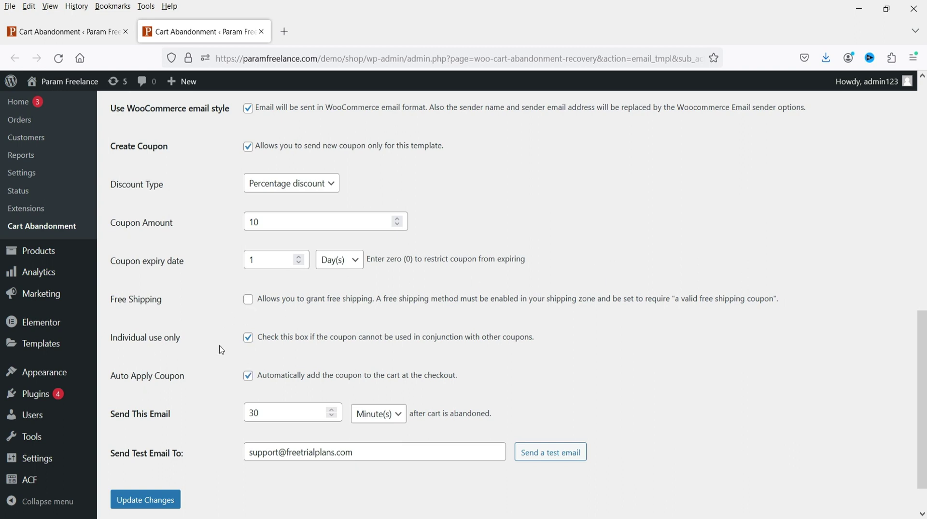
left_click_drag(261, 337, 546, 346)
left_click(546, 346)
scroll(392, 363, "down", 2)
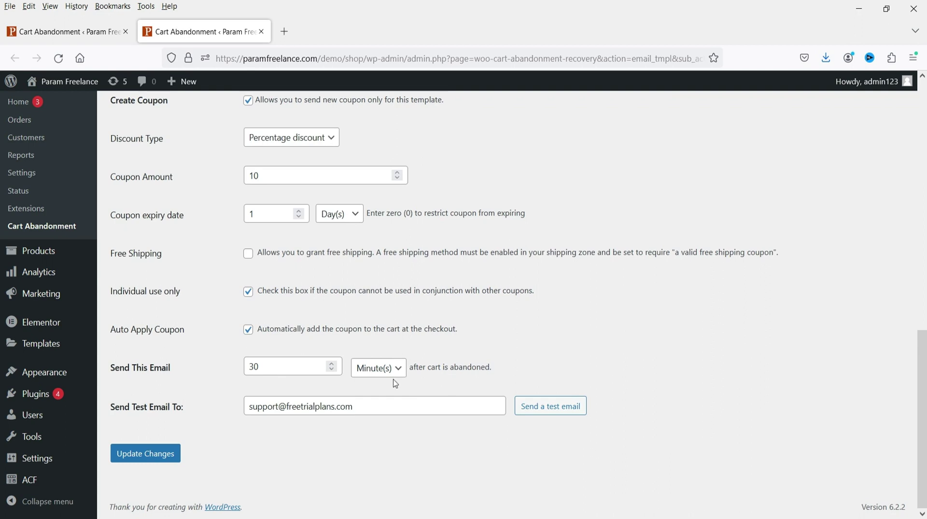
- Change the send delay from 30 to 2 minutes after abandonment
left_click_drag(278, 367, 195, 369)
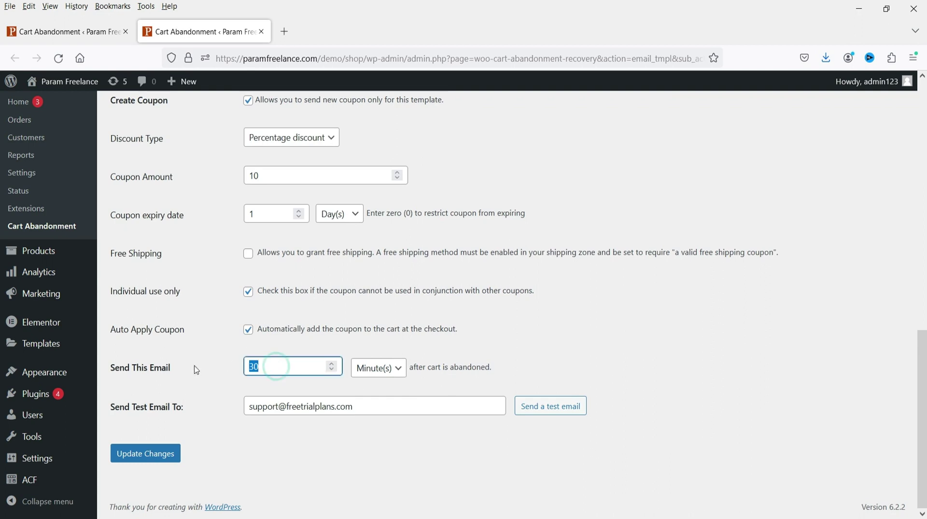
type("2")
left_click(563, 354)
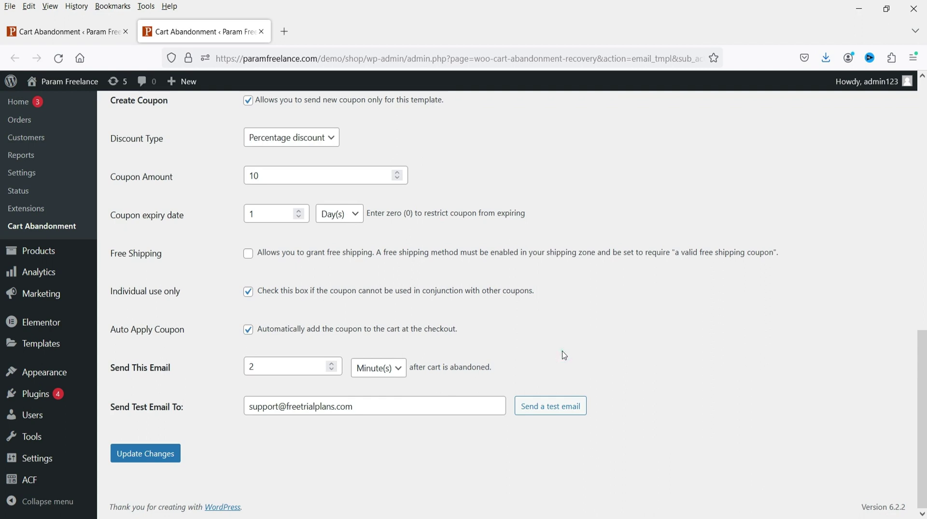
double_click(269, 368)
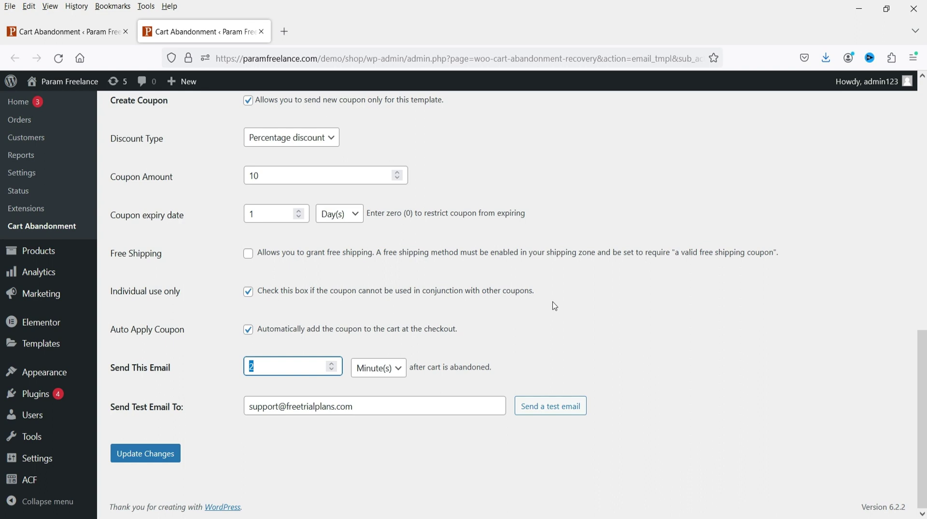
left_click(636, 322)
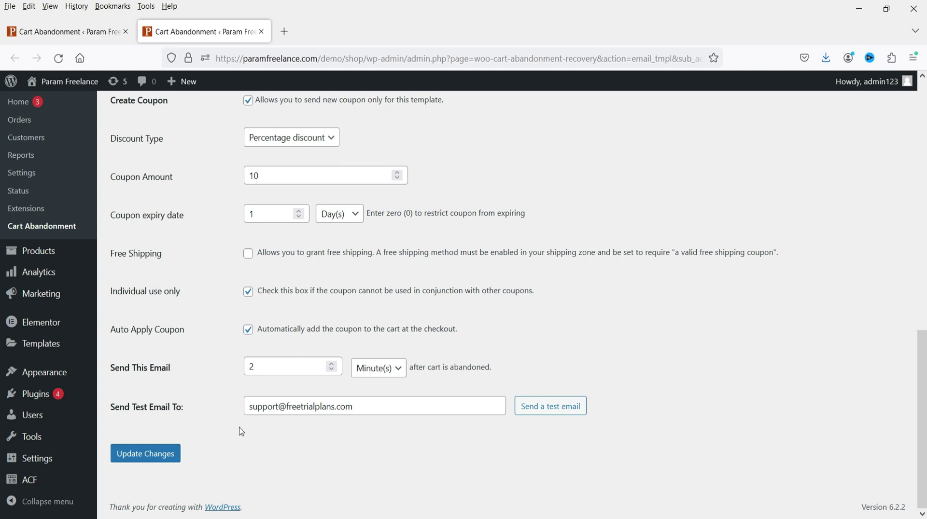
- Set Send Test Email To to the store's support e-mail address
triple_click(390, 406)
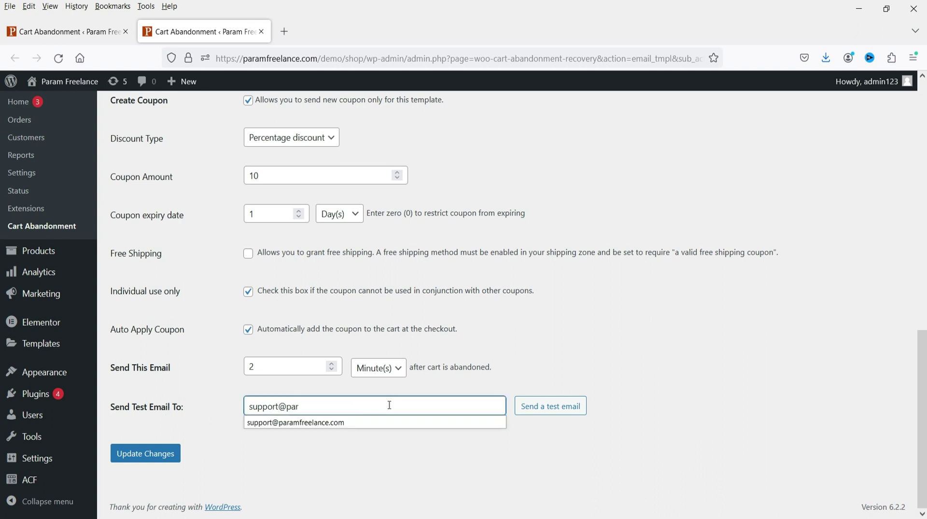
left_click(358, 423)
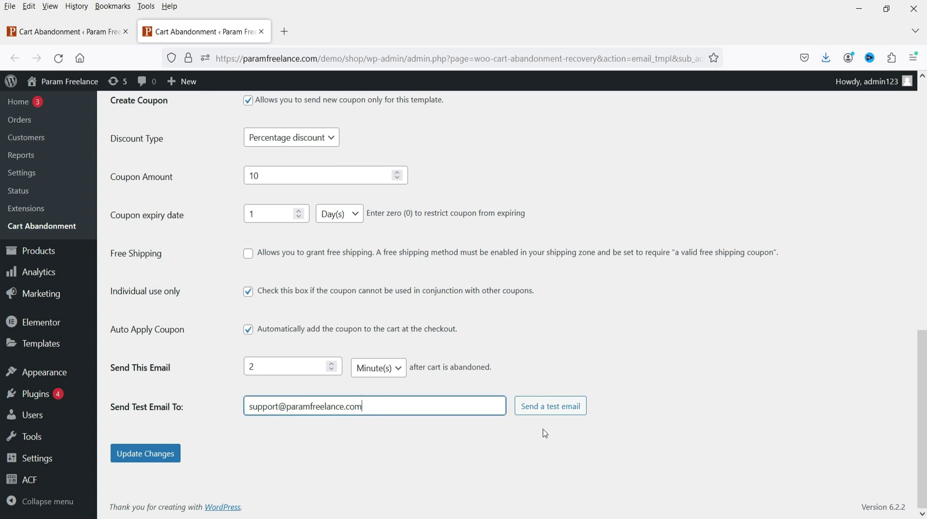
- Send a test email, save Sample Email Template 1, and check Gmail's 10%-off message and its link
left_click(560, 407)
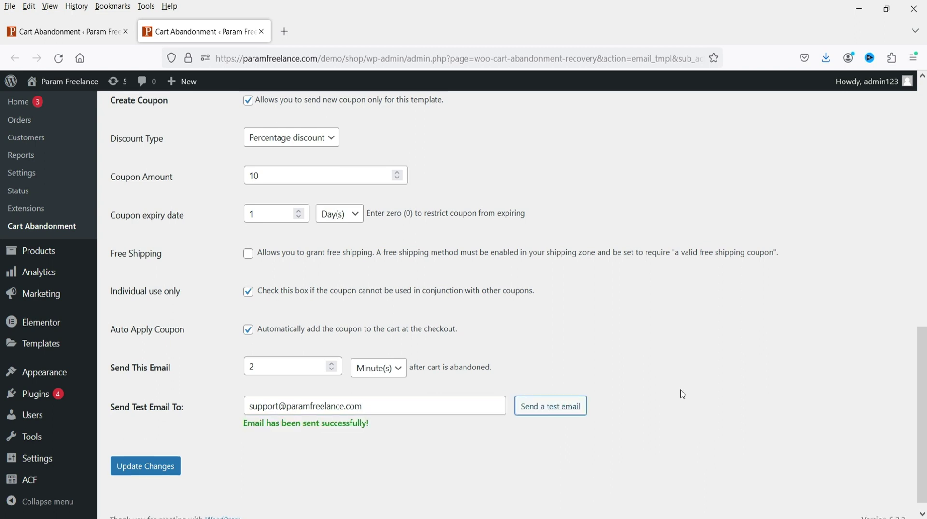
left_click(146, 454)
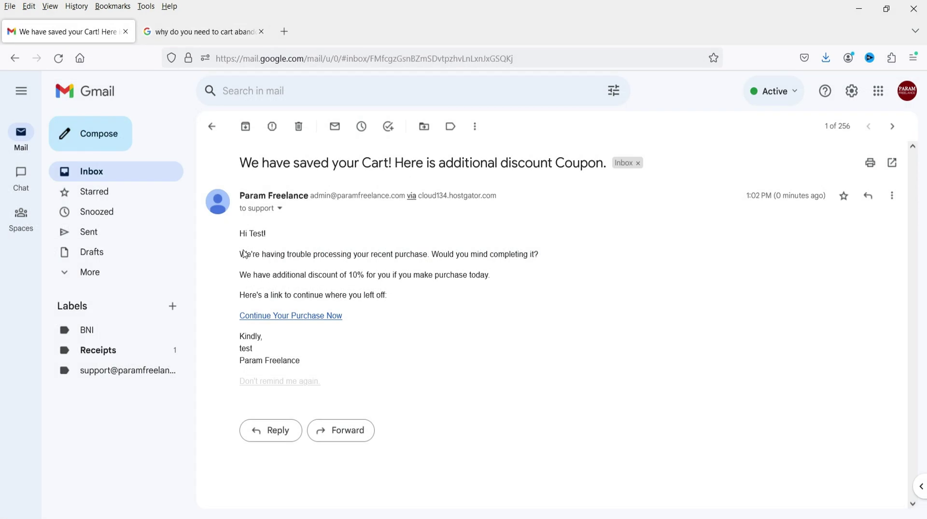
left_click_drag(246, 259, 240, 195)
left_click(499, 277)
left_click(538, 312)
left_click(463, 299)
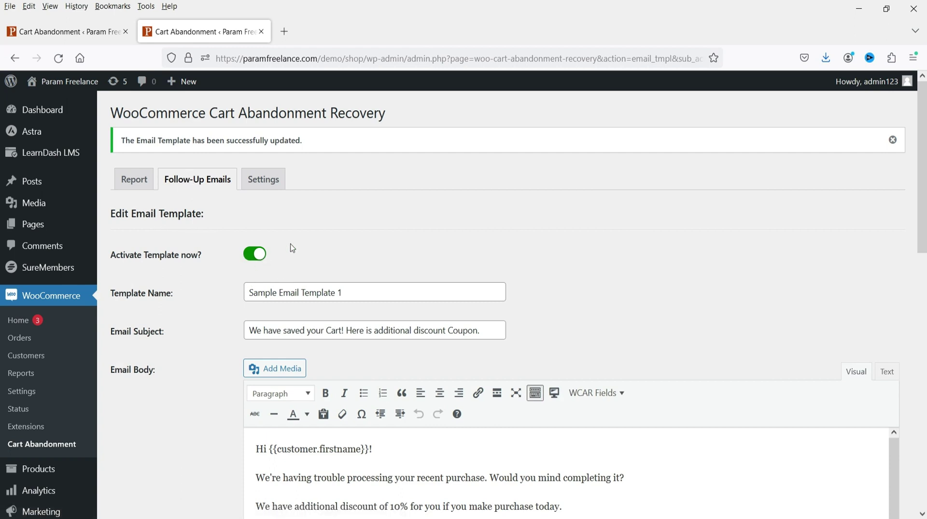
- Confirm Template 1 is active with a 2-minute trigger in the follow-up list, then switch to the storefront
left_click(198, 180)
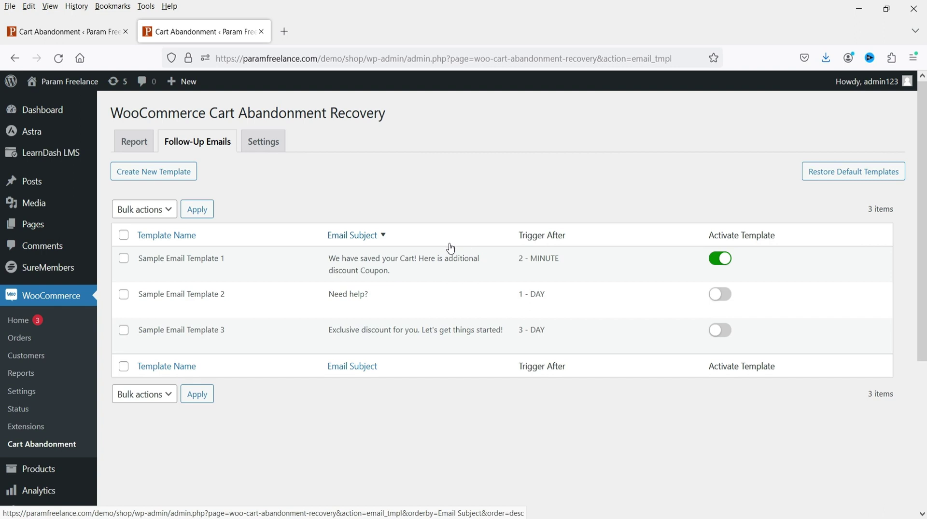
mouse_move(549, 294)
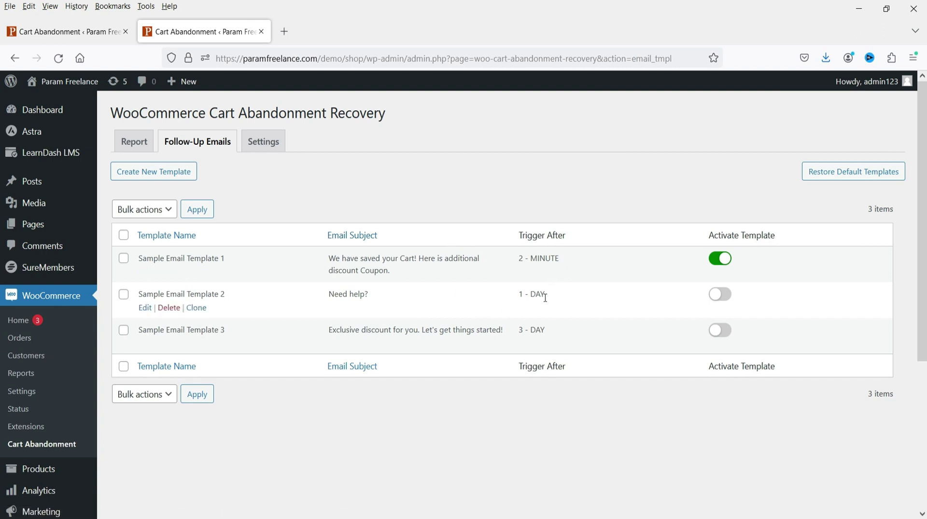
left_click_drag(560, 263, 575, 263)
left_click(574, 263)
triple_click(554, 295)
left_click(563, 300)
left_click(436, 462)
key("alt+Tab")
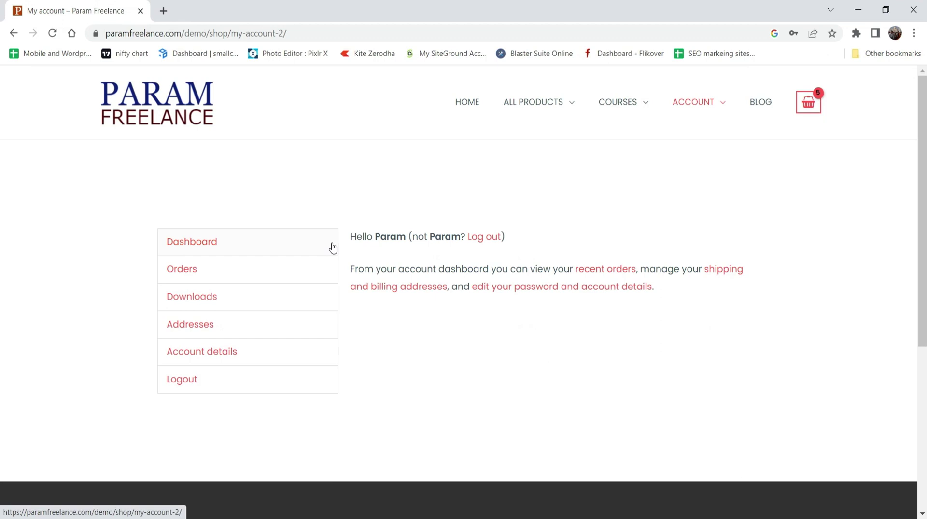
- Add Eye Shadow from the Cosmetics category to the cart and view the full cart
mouse_move(562, 104)
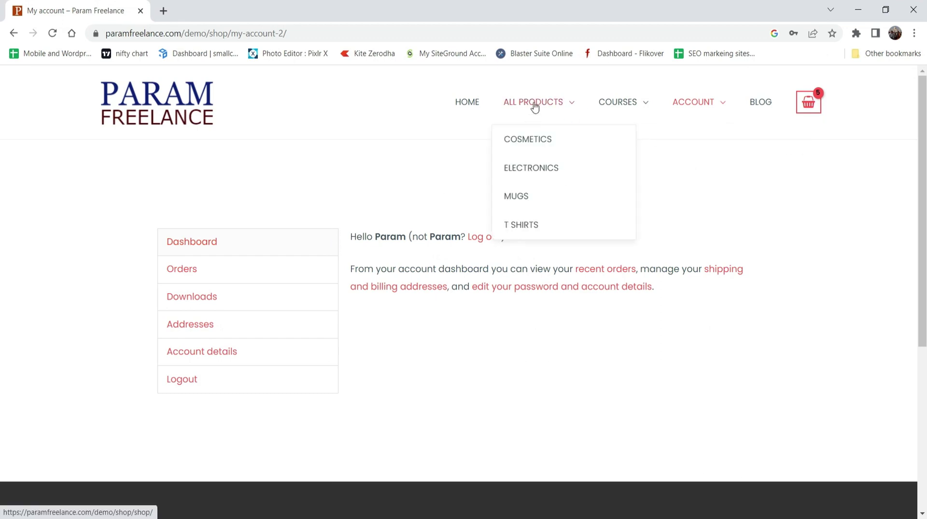
left_click(544, 136)
scroll(374, 226, "down", 5)
left_click(391, 211)
scroll(676, 243, "up", 5)
mouse_move(809, 114)
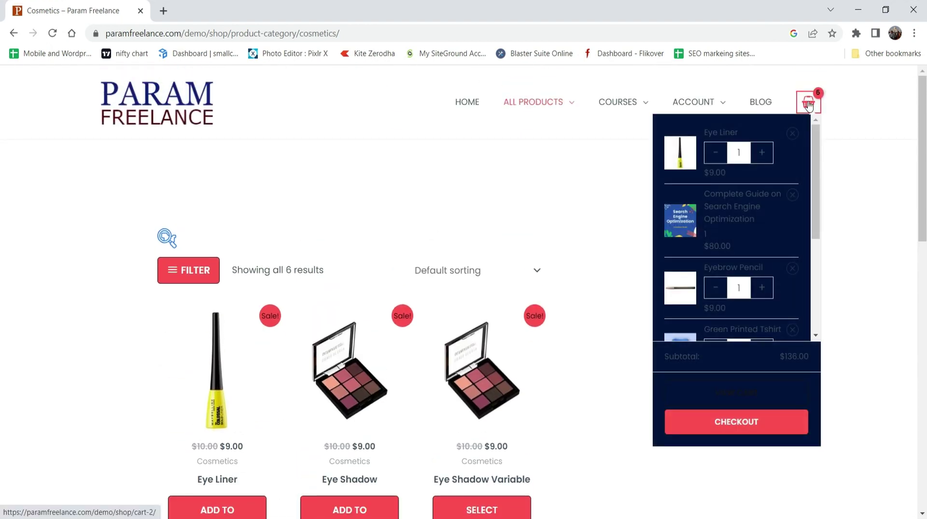
left_click(810, 113)
- Proceed from the $136.00 cart to checkout and review the billing details and order summary
scroll(834, 197, "down", 10)
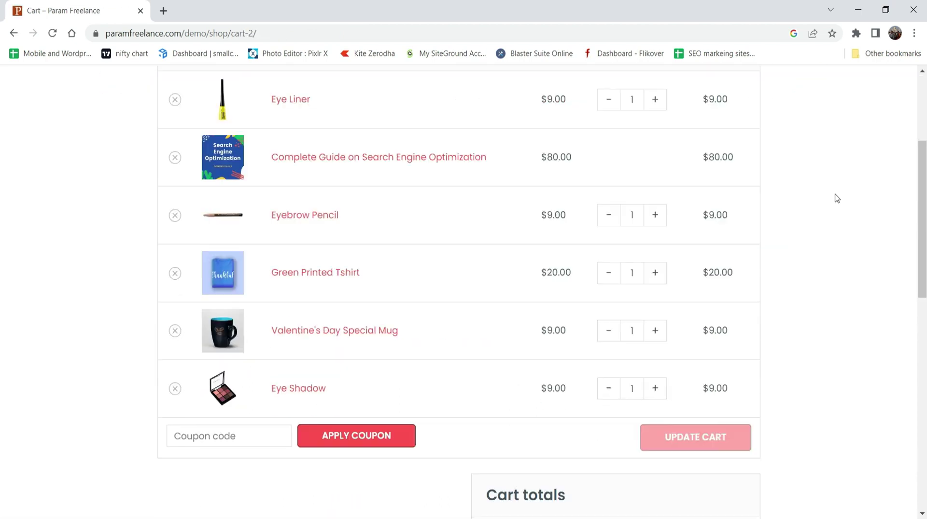
scroll(837, 203, "down", 1)
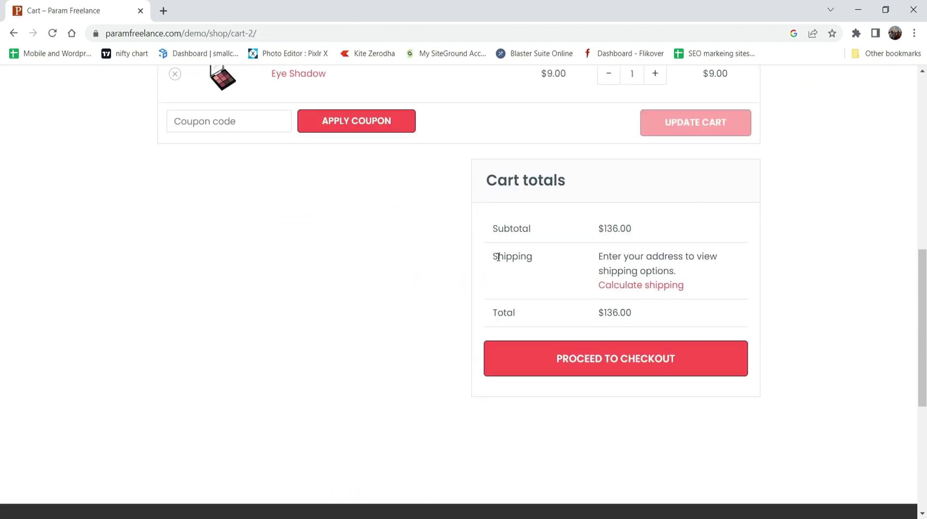
double_click(640, 230)
left_click(842, 237)
left_click(595, 362)
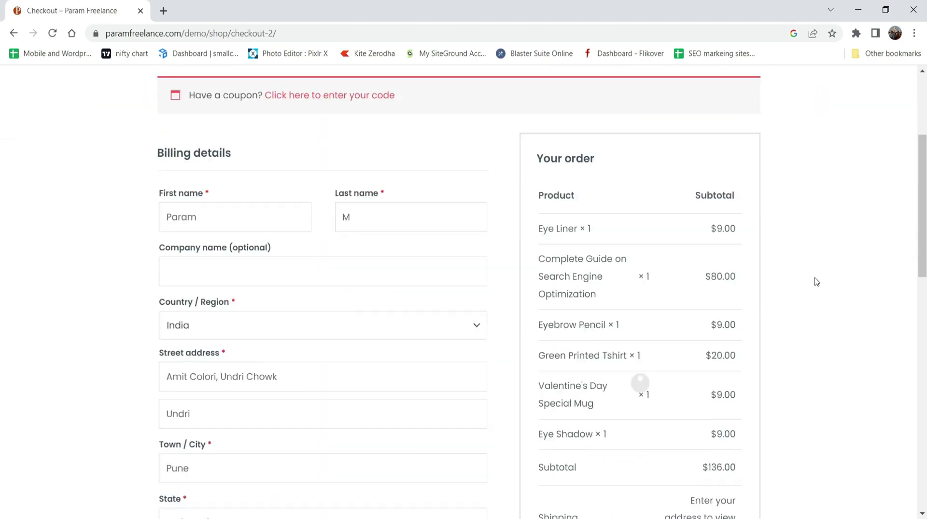
scroll(869, 251, "down", 3)
scroll(846, 217, "down", 4)
left_click_drag(705, 187, 736, 188)
scroll(477, 108, "up", 10)
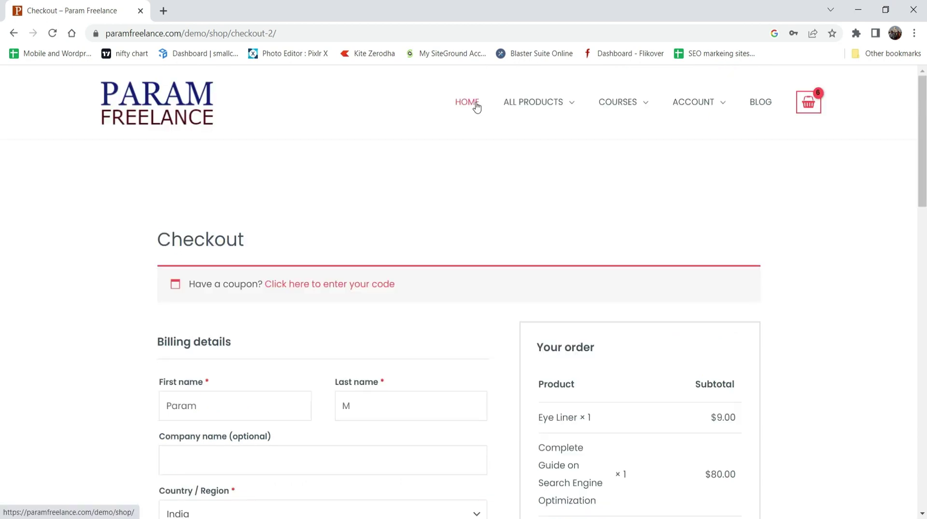
left_click(477, 108)
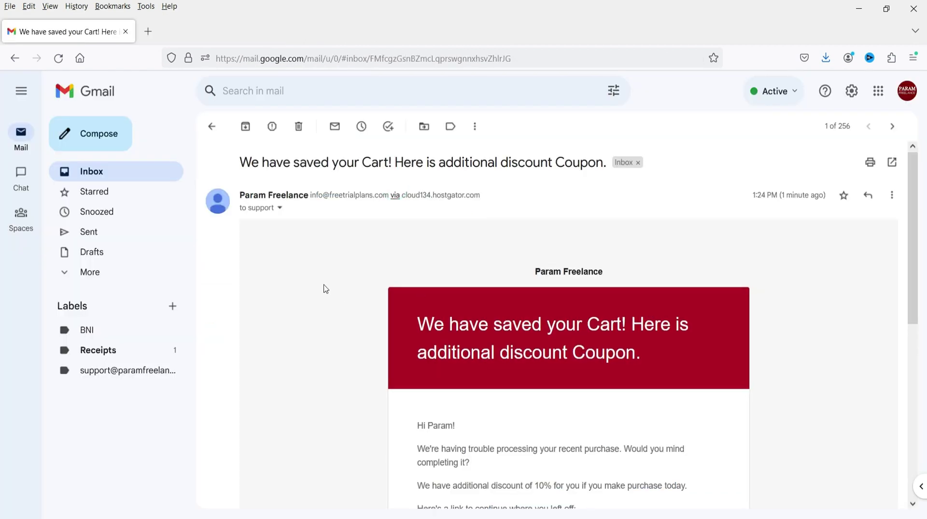
- Read the 'We have saved your Cart!' email's extra 10% offer and right-click Continue Your Purchase Now
scroll(324, 288, "down", 3)
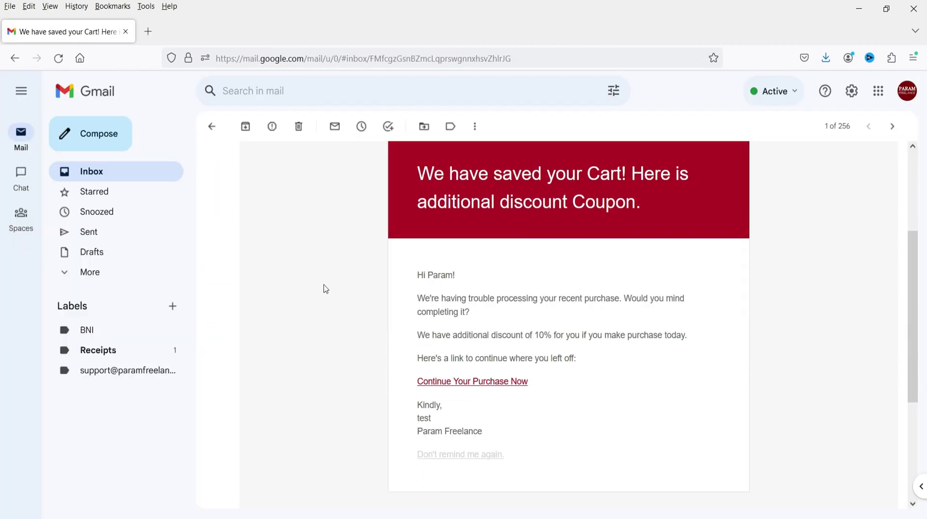
scroll(312, 293, "up", 3)
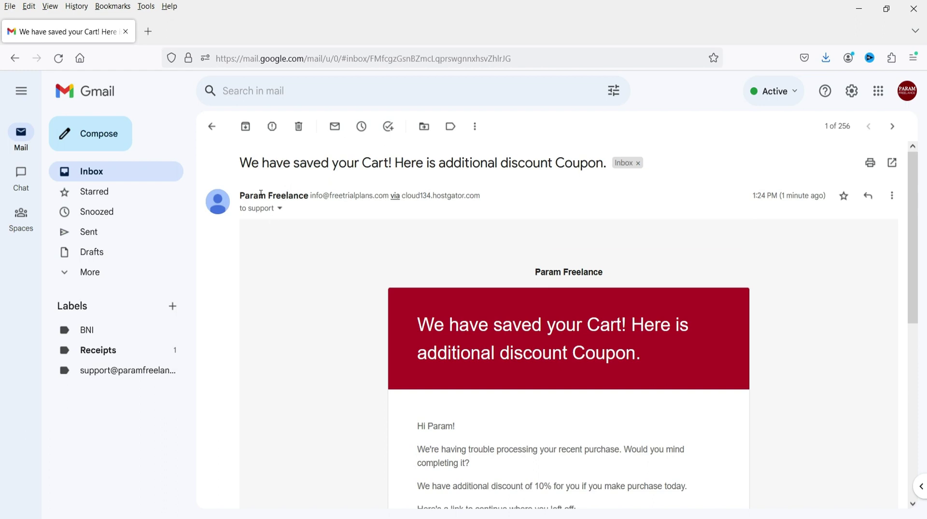
left_click_drag(242, 162, 553, 162)
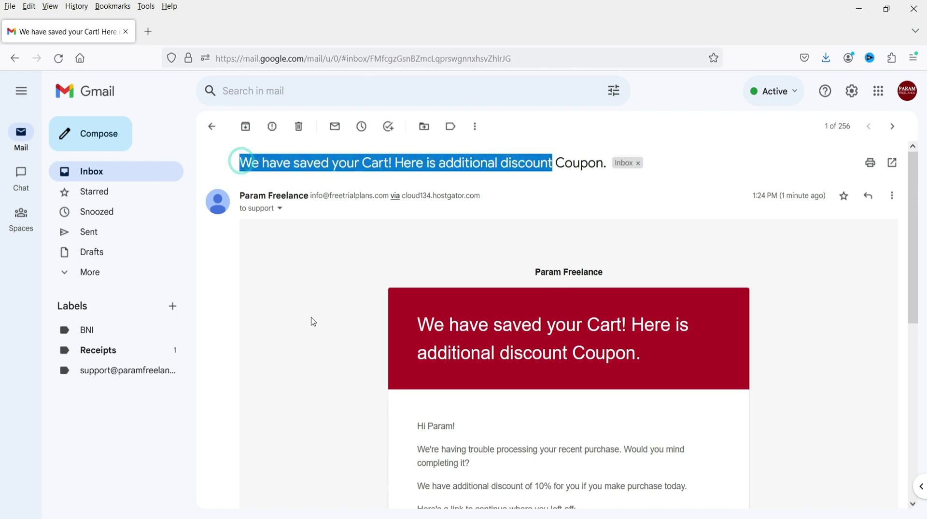
left_click(311, 319)
scroll(484, 265, "down", 2)
scroll(592, 252, "down", 3)
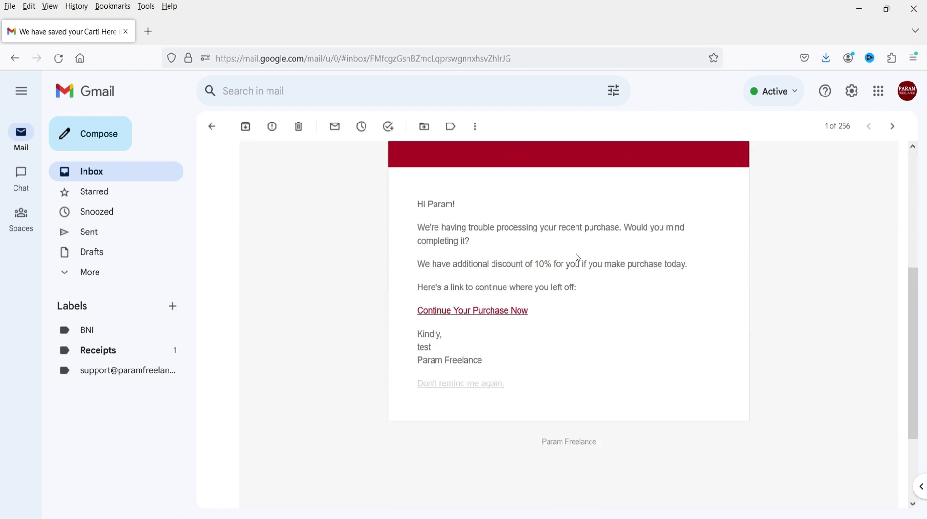
left_click_drag(423, 259, 678, 260)
left_click(683, 297)
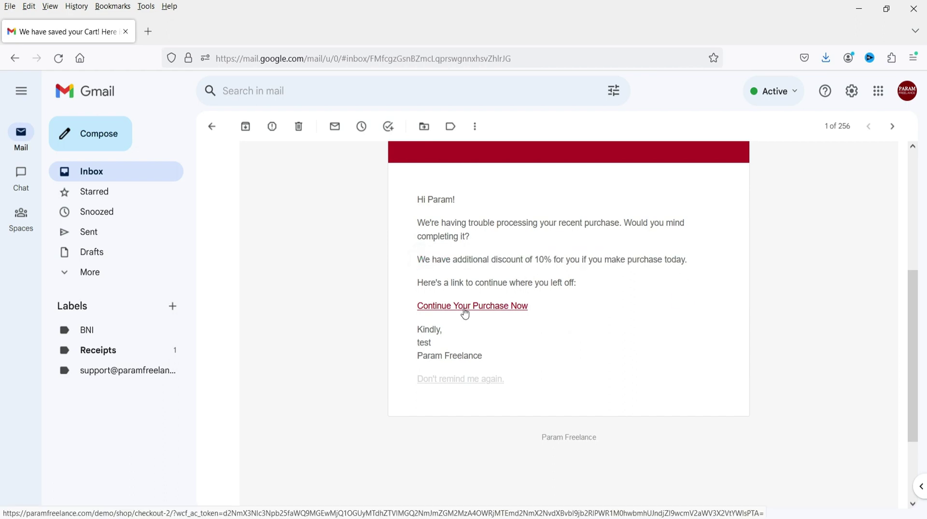
right_click(465, 310)
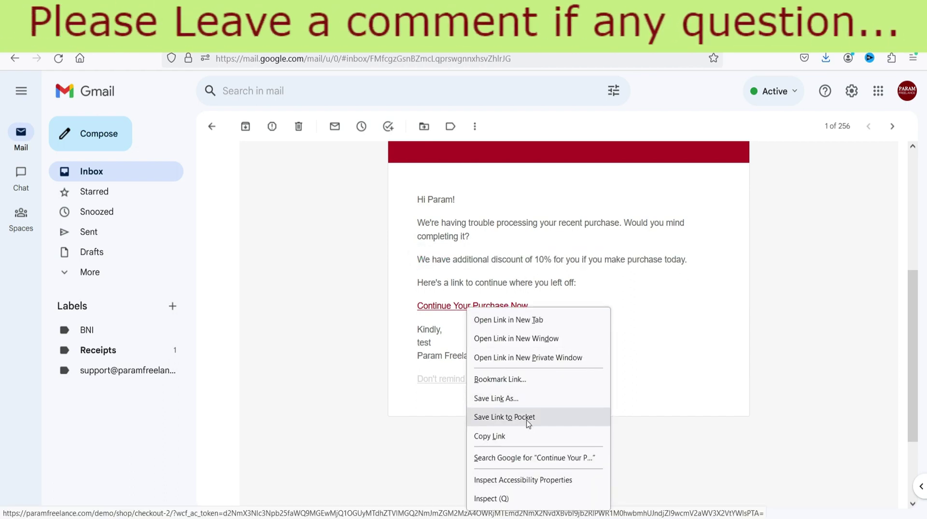
- Copy the recovery link and verify the applied coupon takes $13.60 off at checkout
left_click(550, 436)
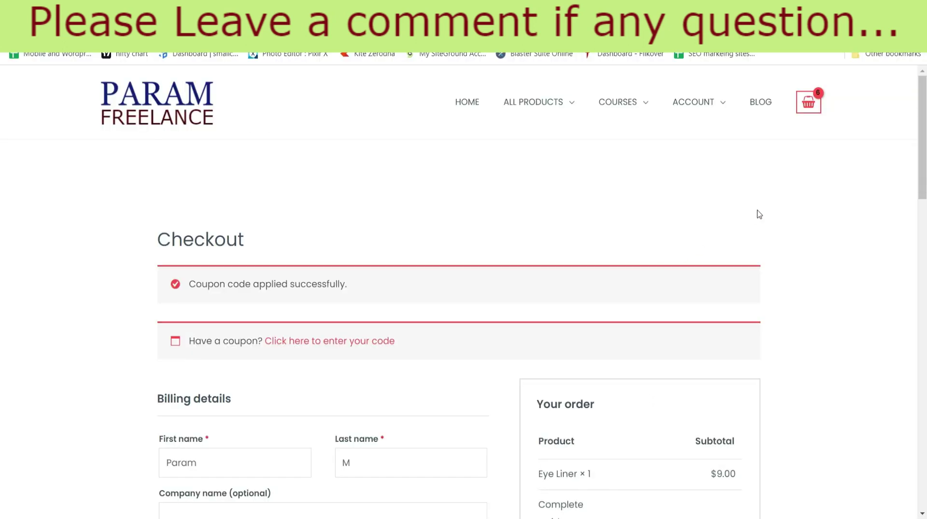
scroll(847, 253, "down", 10)
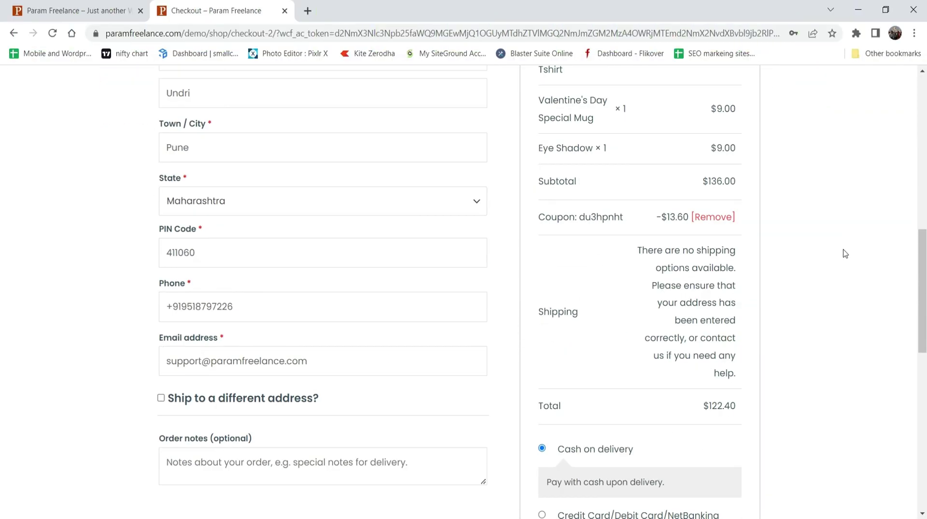
left_click_drag(657, 217, 689, 218)
left_click(792, 257)
left_click_drag(538, 218, 623, 217)
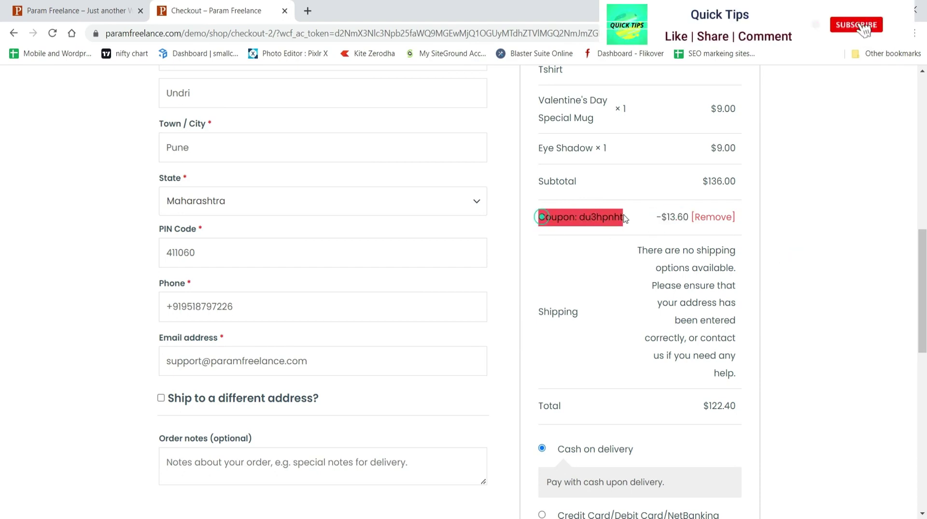
left_click(820, 252)
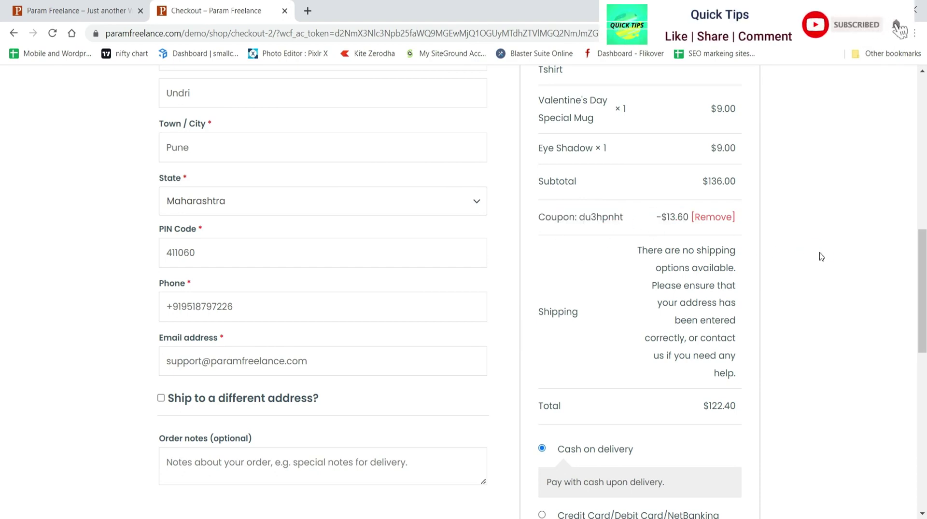
double_click(662, 218)
left_click(824, 260)
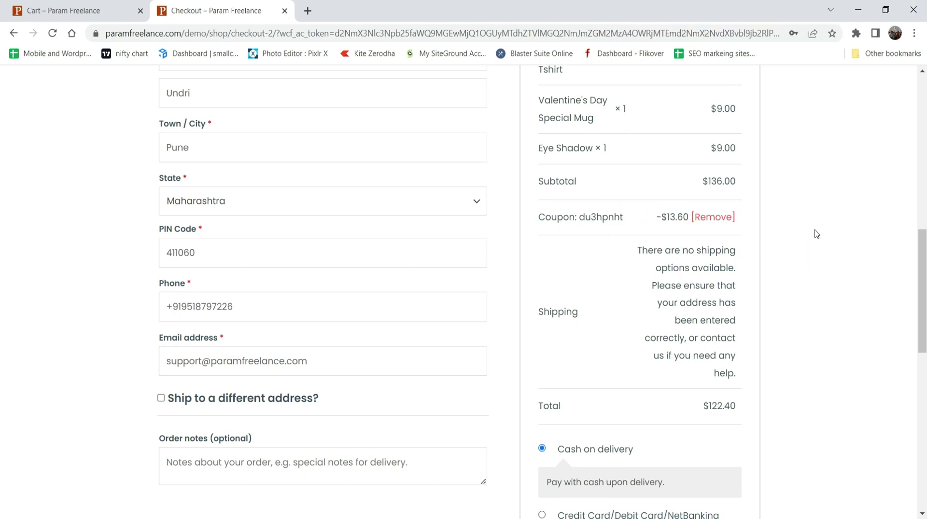
- Place the $122.40 cash-on-delivery order
scroll(816, 232, "down", 4)
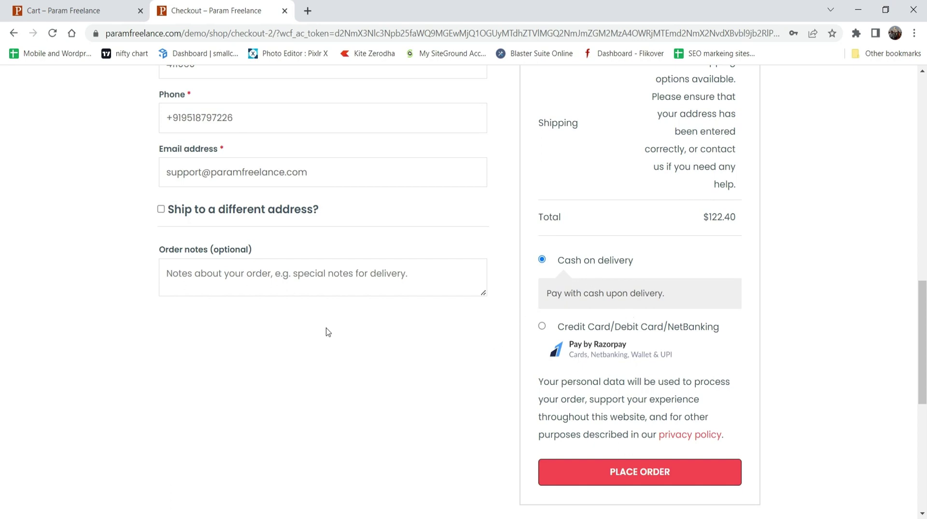
scroll(338, 271, "up", 4)
scroll(493, 232, "down", 9)
left_click(641, 223)
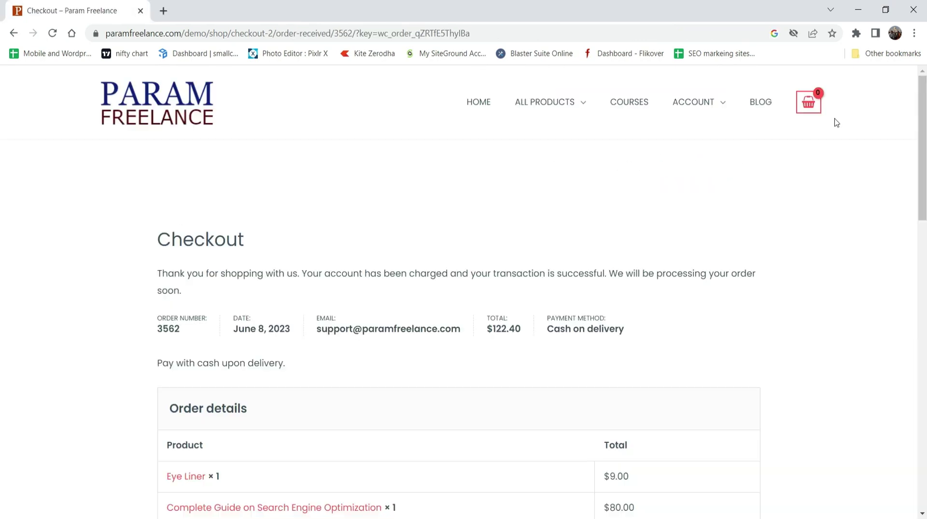
left_click(839, 292)
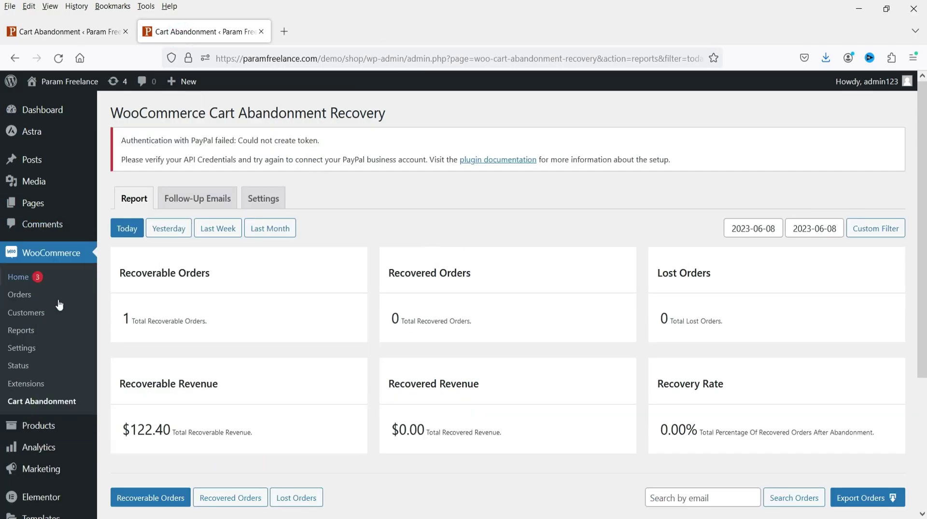
- Mark the new $122.40 order as Completed in WooCommerce Orders
left_click(12, 296)
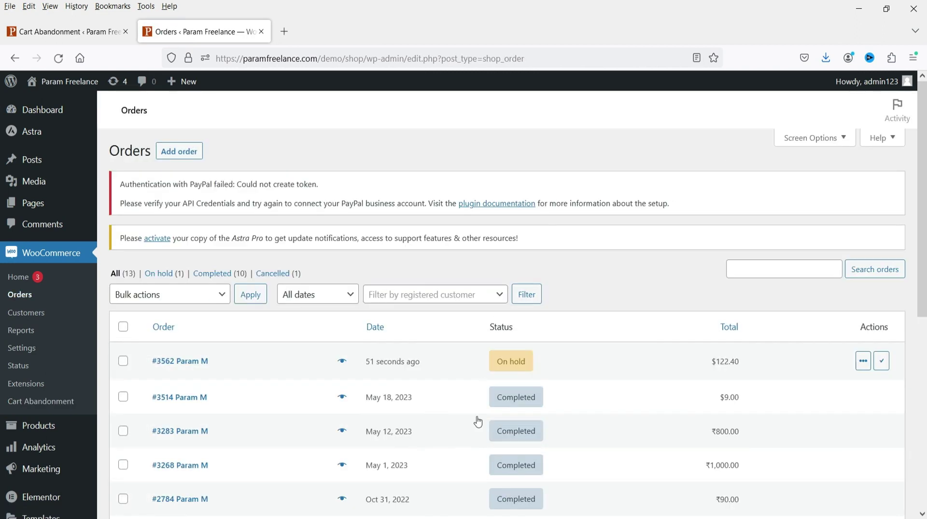
left_click(881, 368)
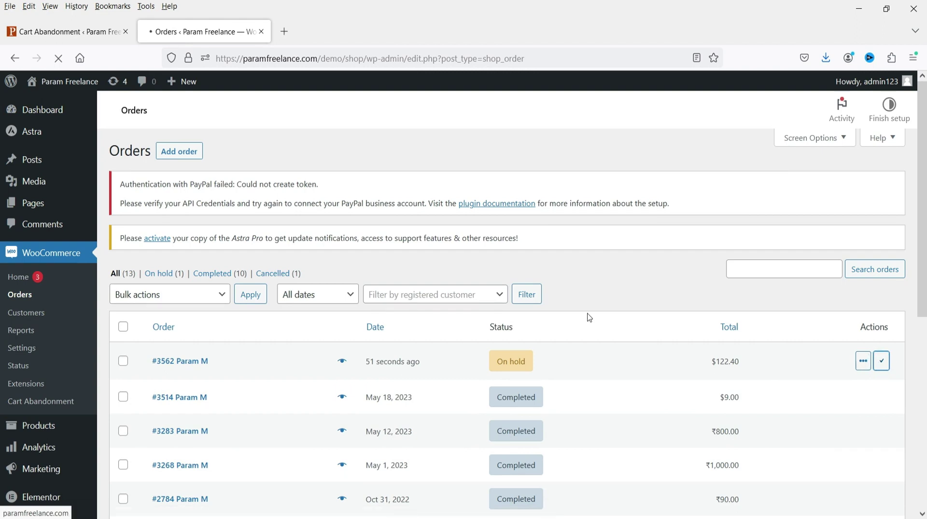
left_click(53, 406)
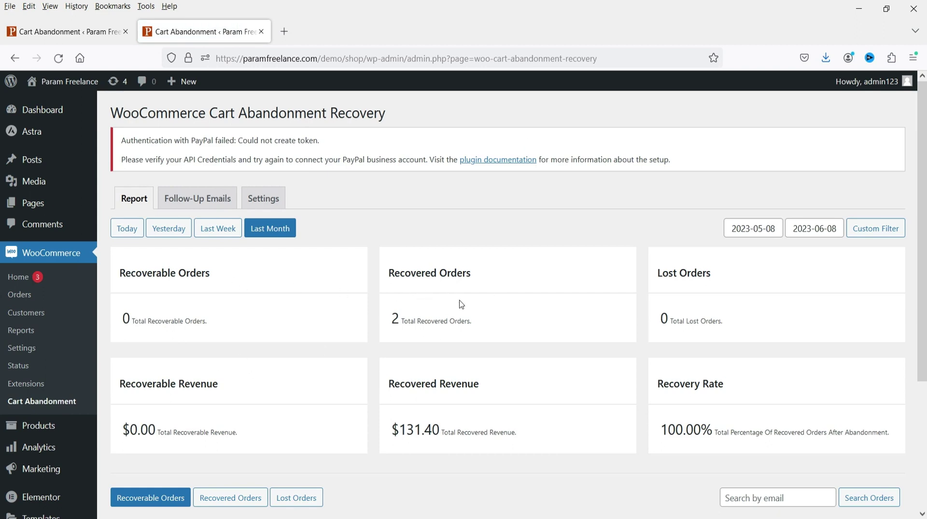
- Filter the cart abandonment report to Today, showing 1 recovered order and $122.40 revenue
left_click(128, 233)
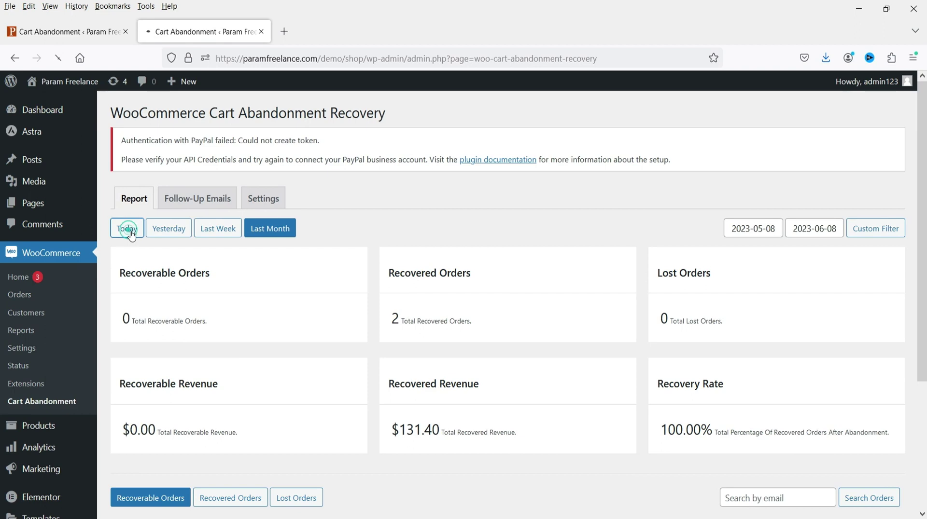
triple_click(493, 276)
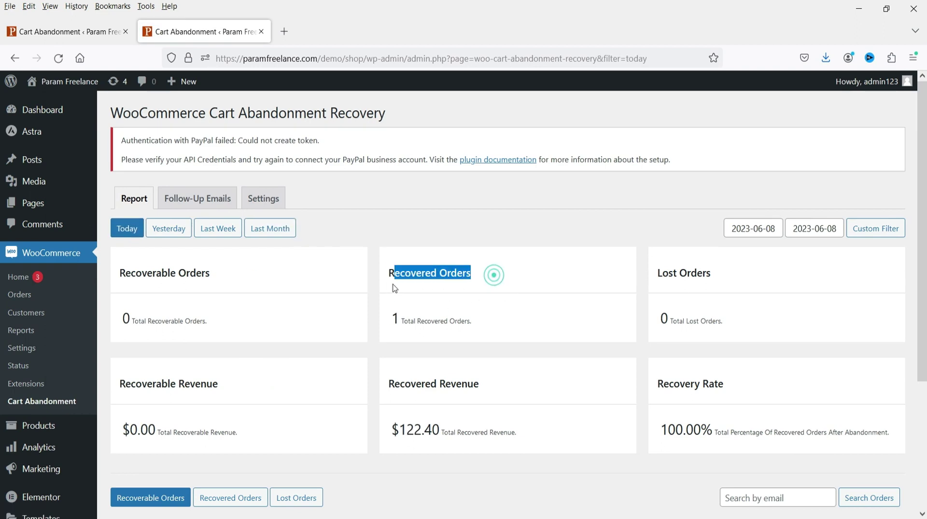
left_click(440, 464)
left_click_drag(438, 434, 397, 431)
left_click(447, 479)
scroll(451, 372, "down", 3)
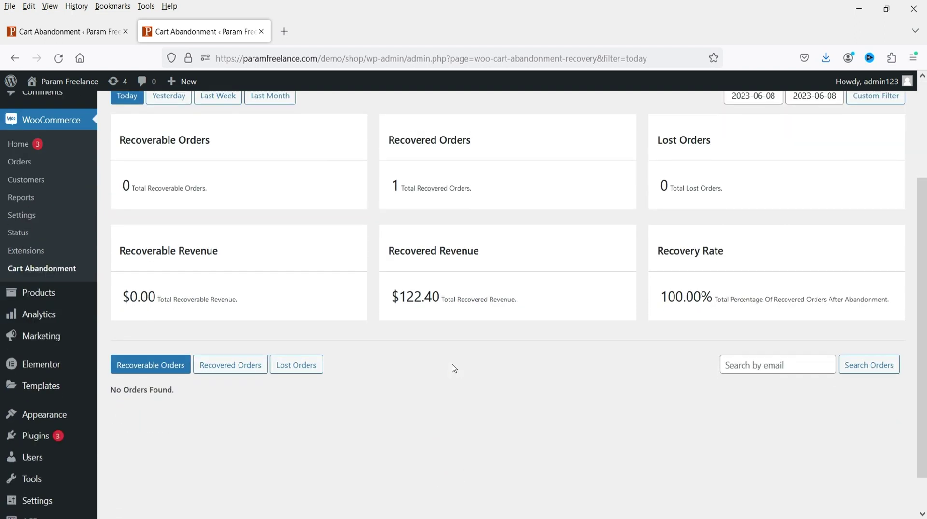